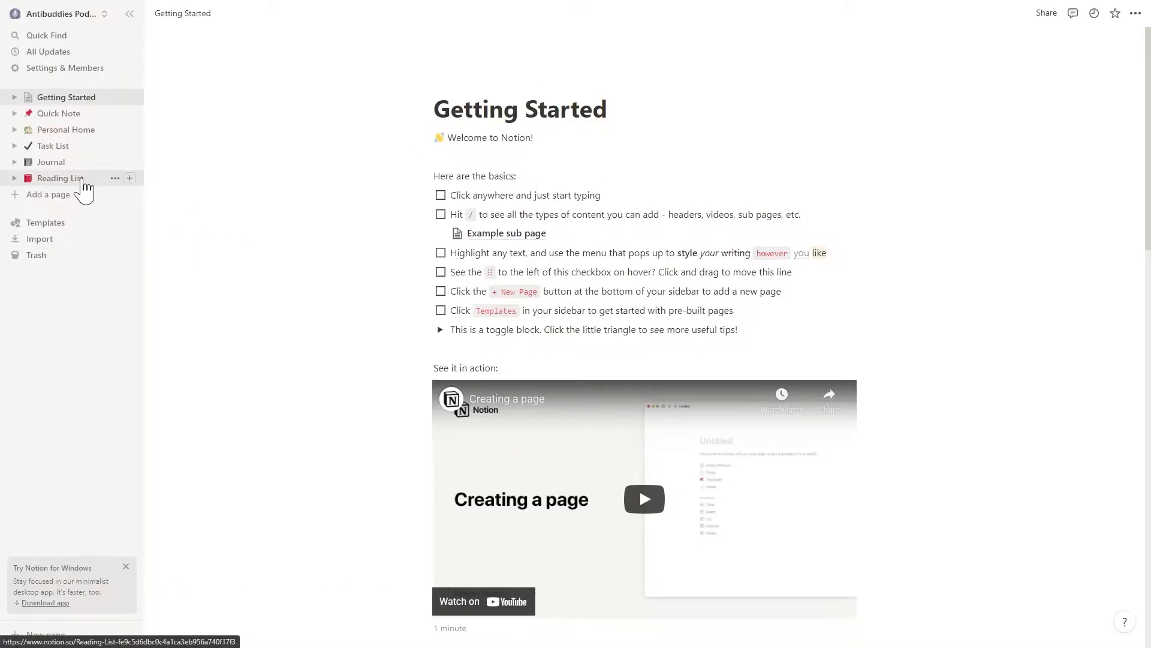
Create a new private page, open it as a full page, and title it "My Reading List".
click(86, 179)
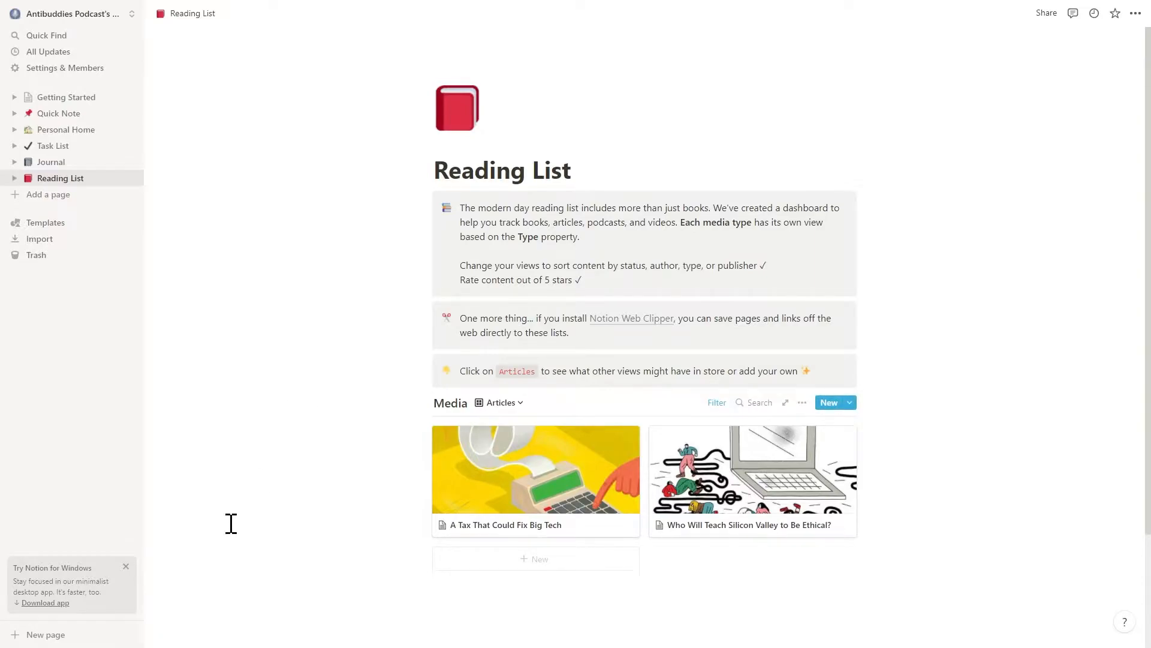
click(37, 636)
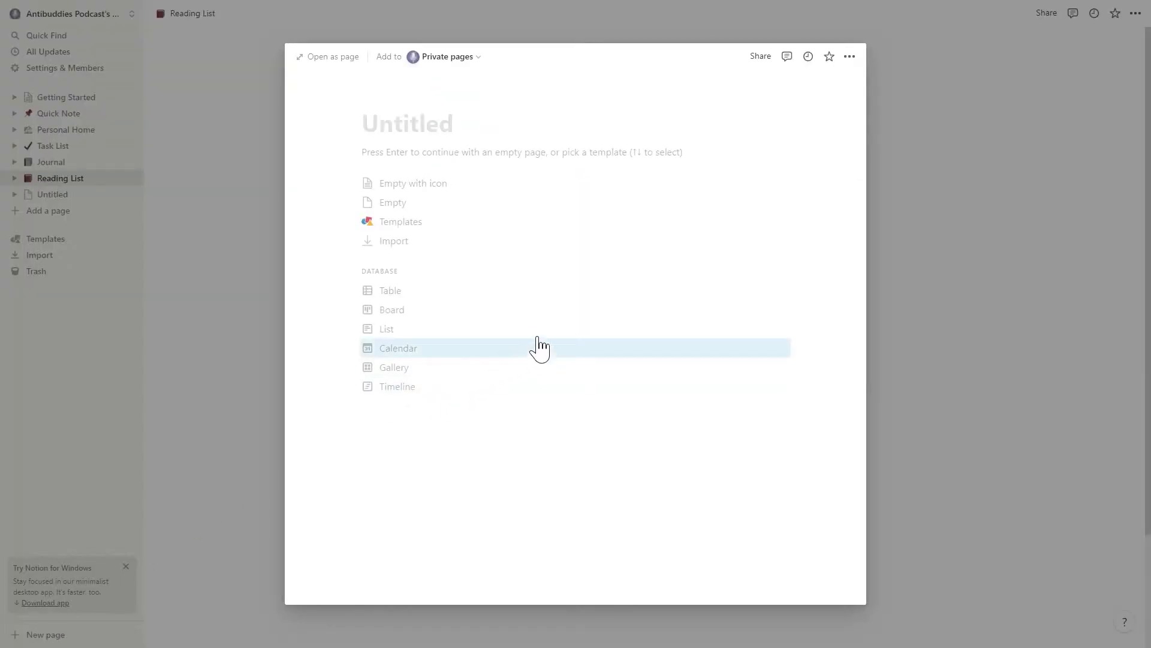
click(334, 59)
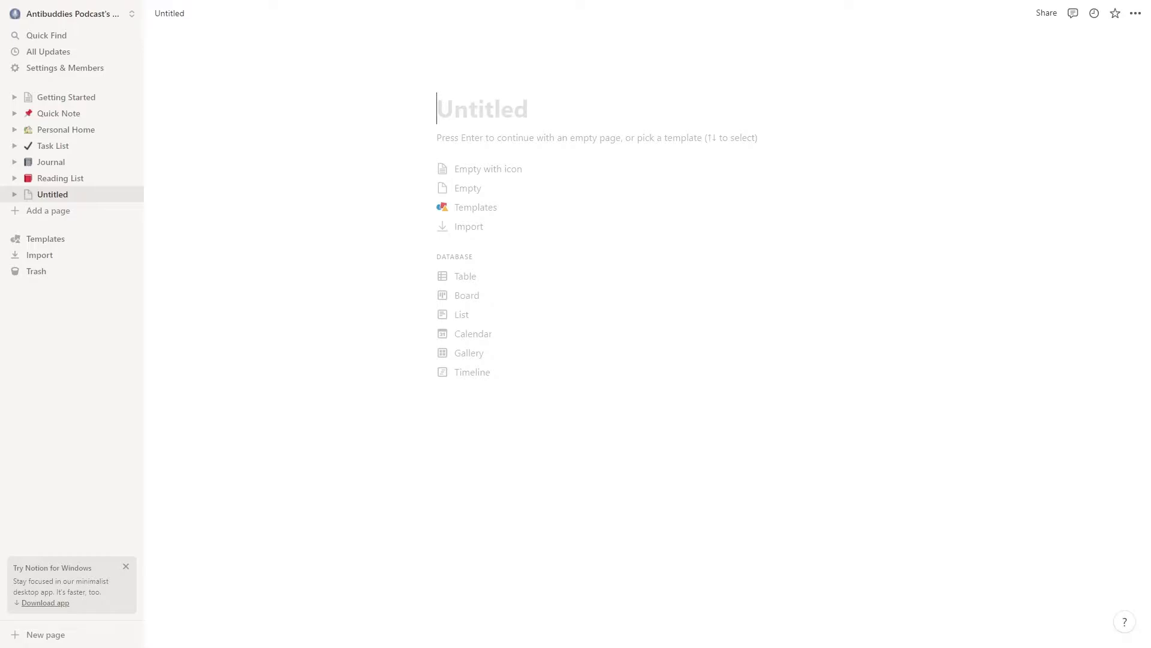
text(My Reading List)
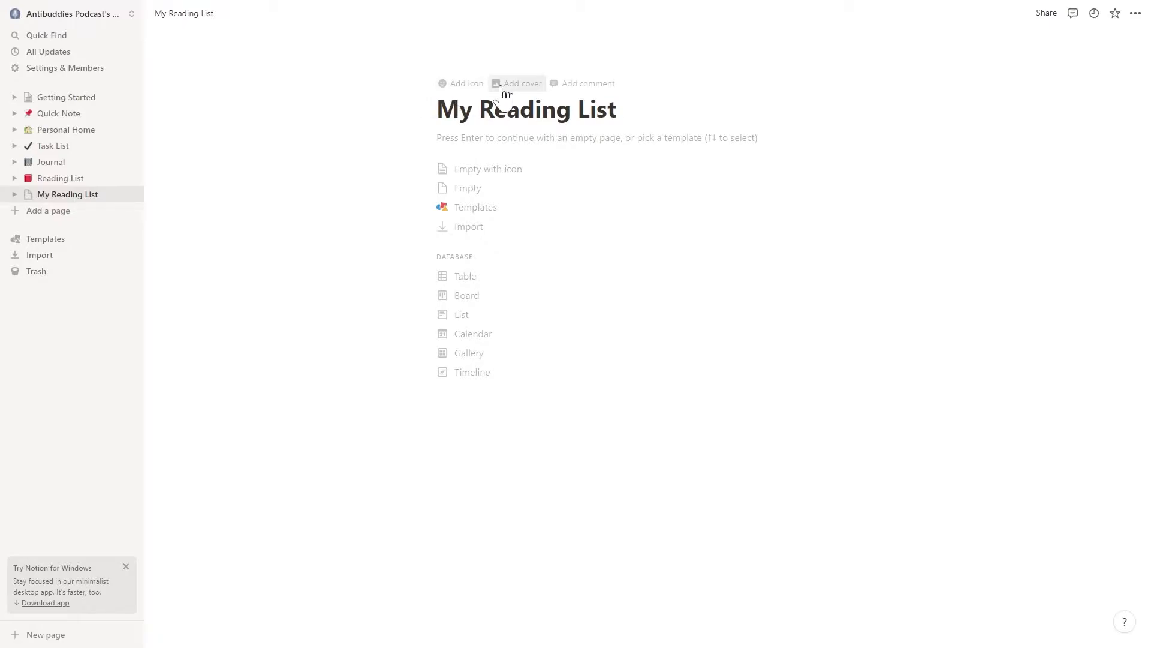
Give the page an icon and set it to the green book emoji.
click(462, 89)
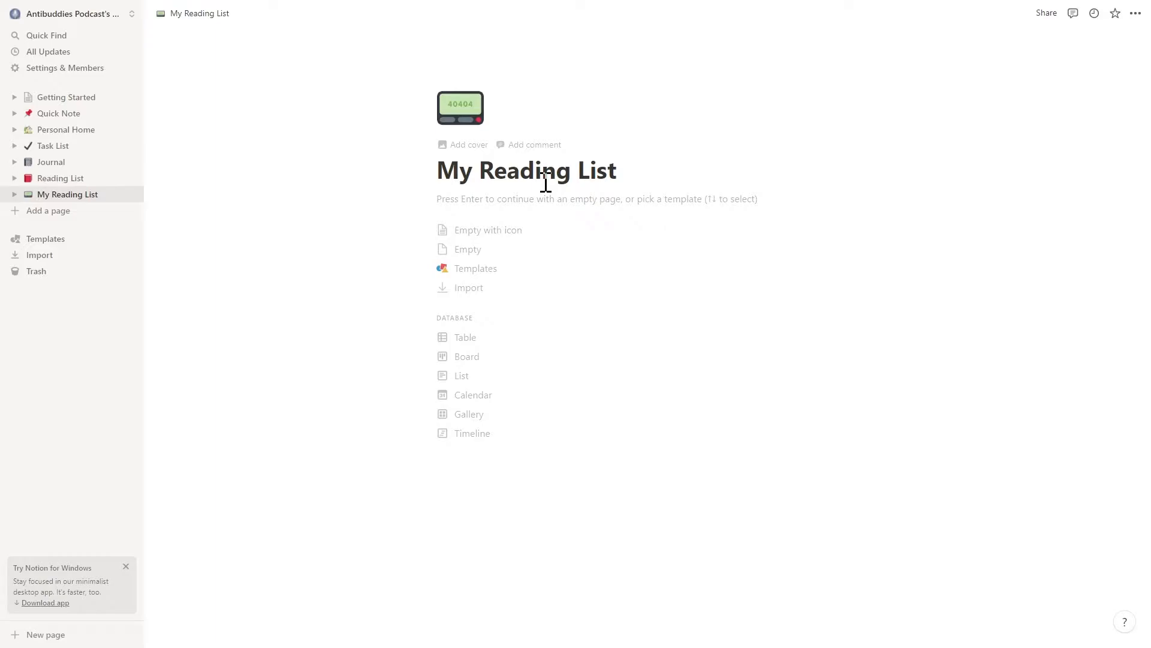
click(459, 116)
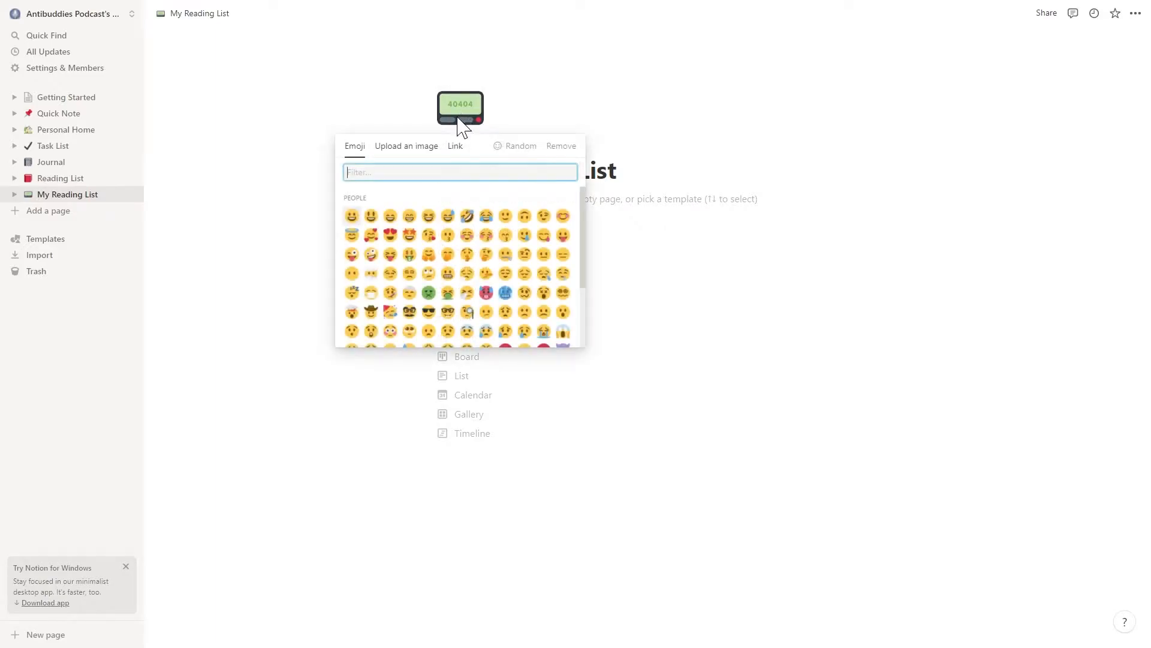
text(greade)
key(ctrl+BackSpace)
text(book)
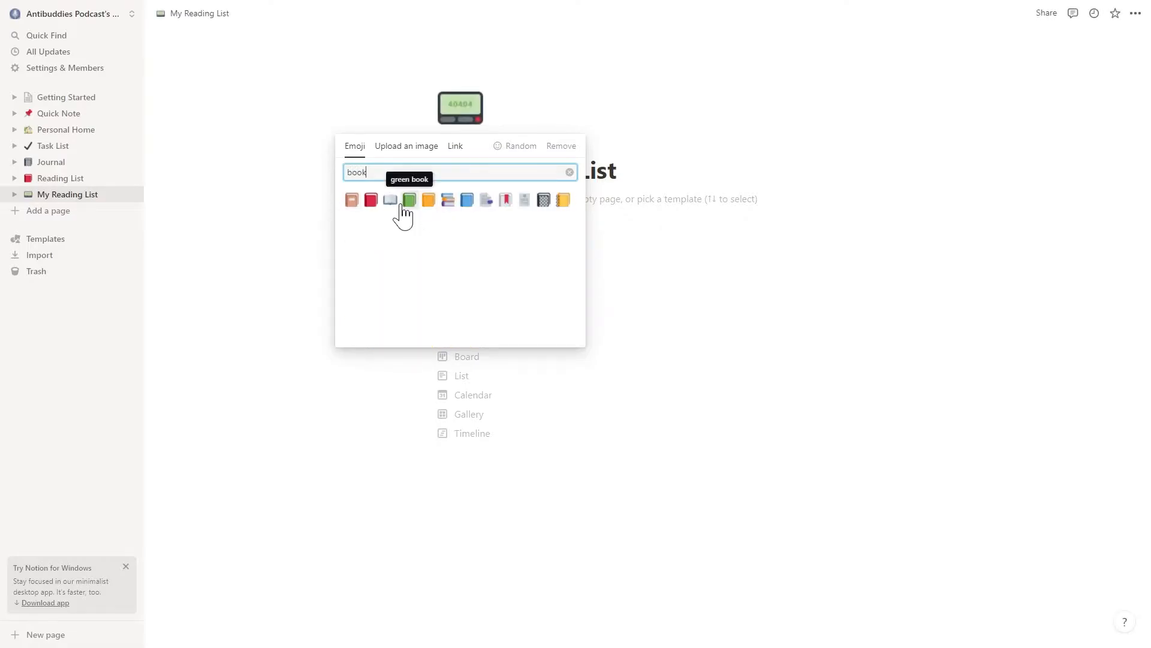
click(409, 201)
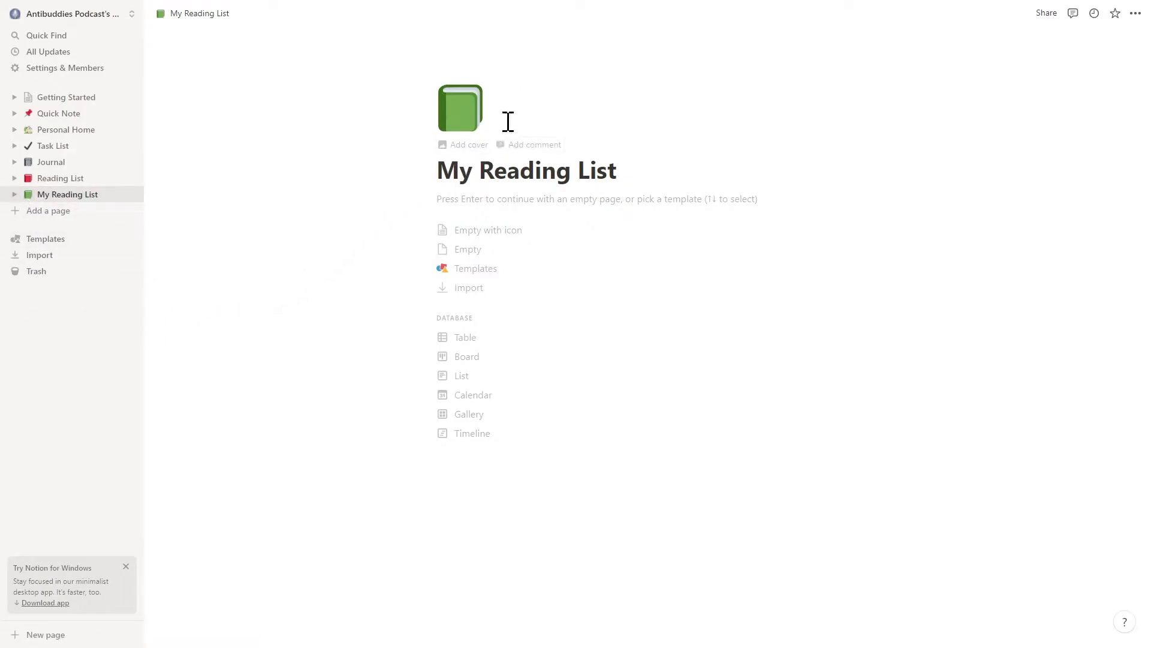
Add a page cover using the Unsplash photo of a teacup and daisies found by searching for "reading".
click(468, 153)
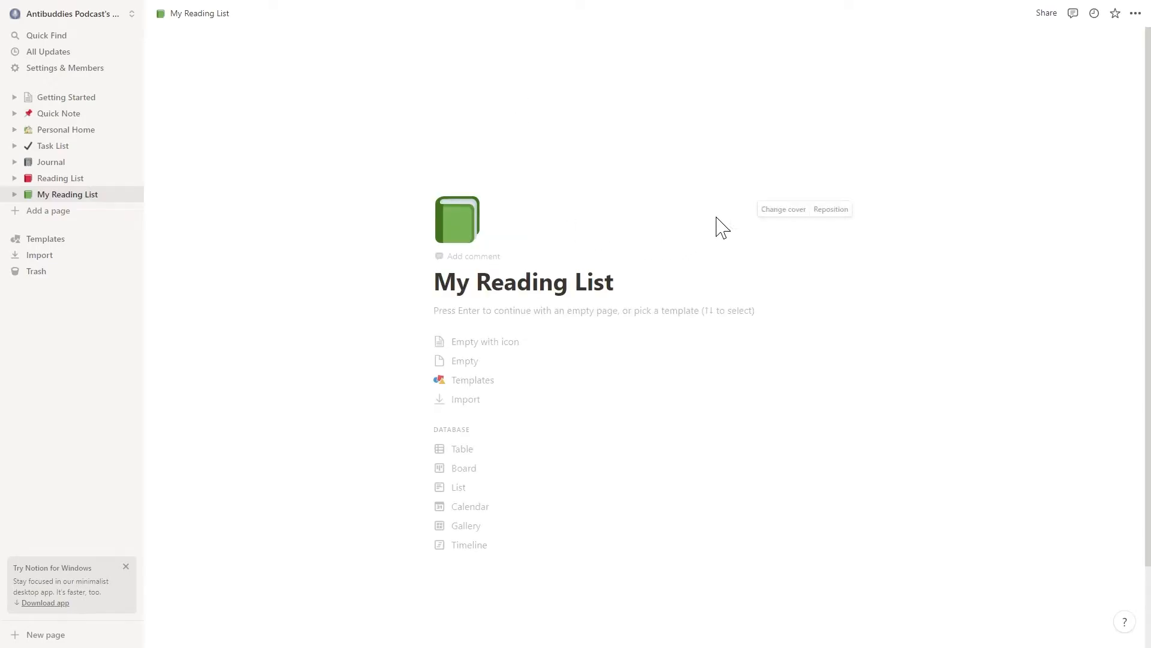
click(775, 211)
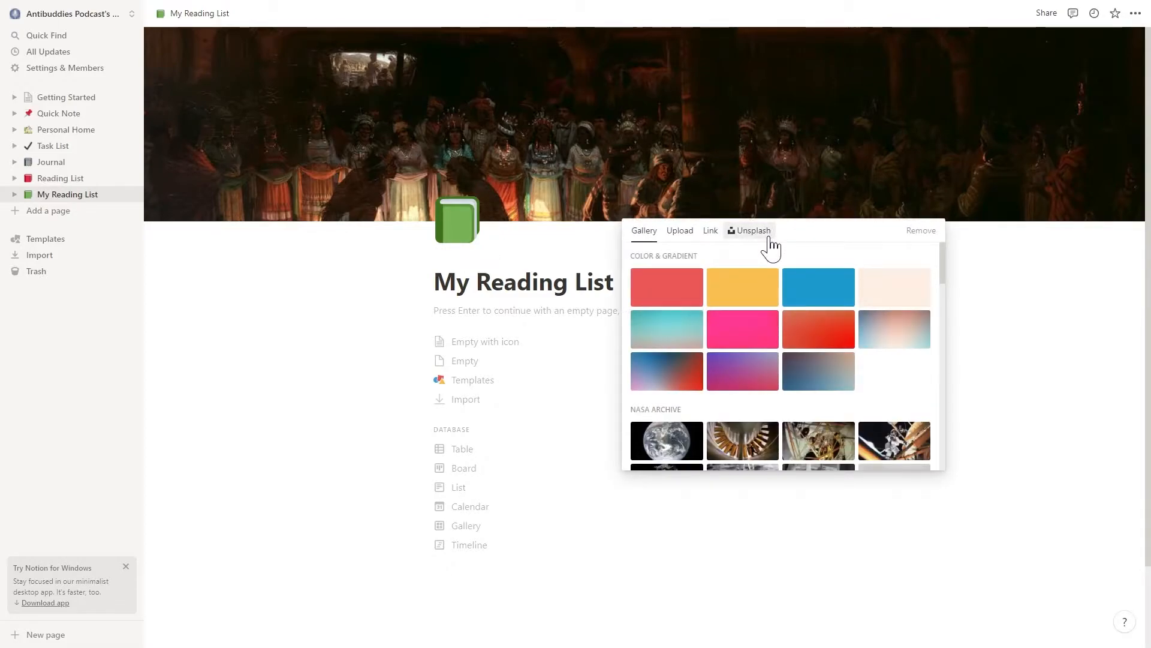
click(770, 239)
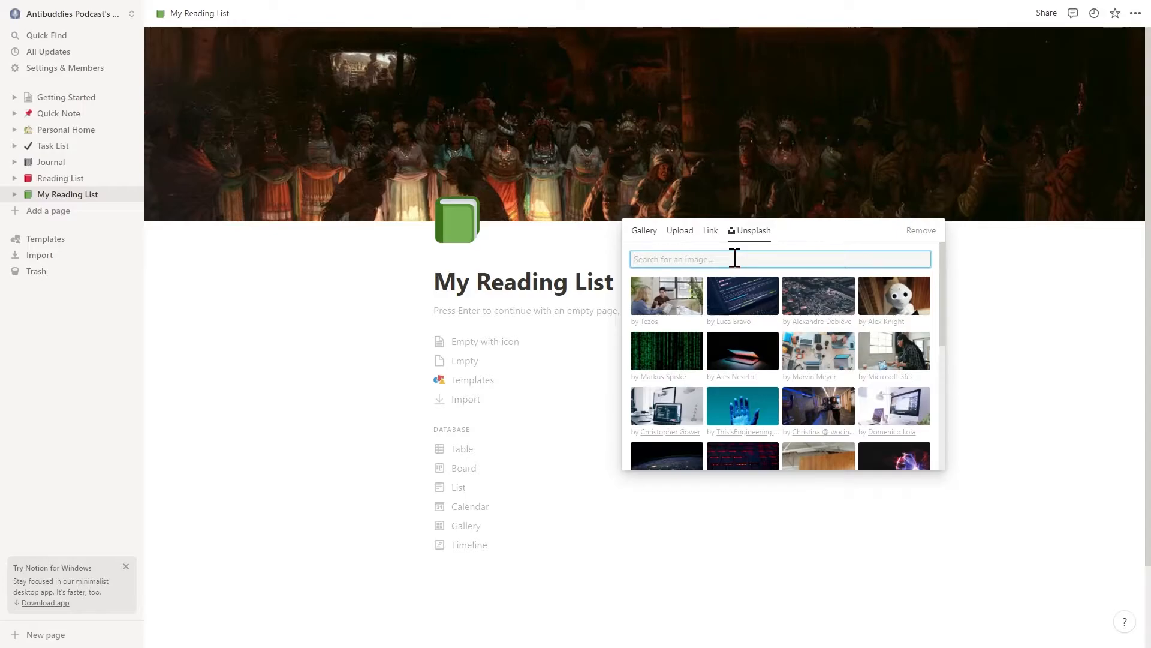
text(reading)
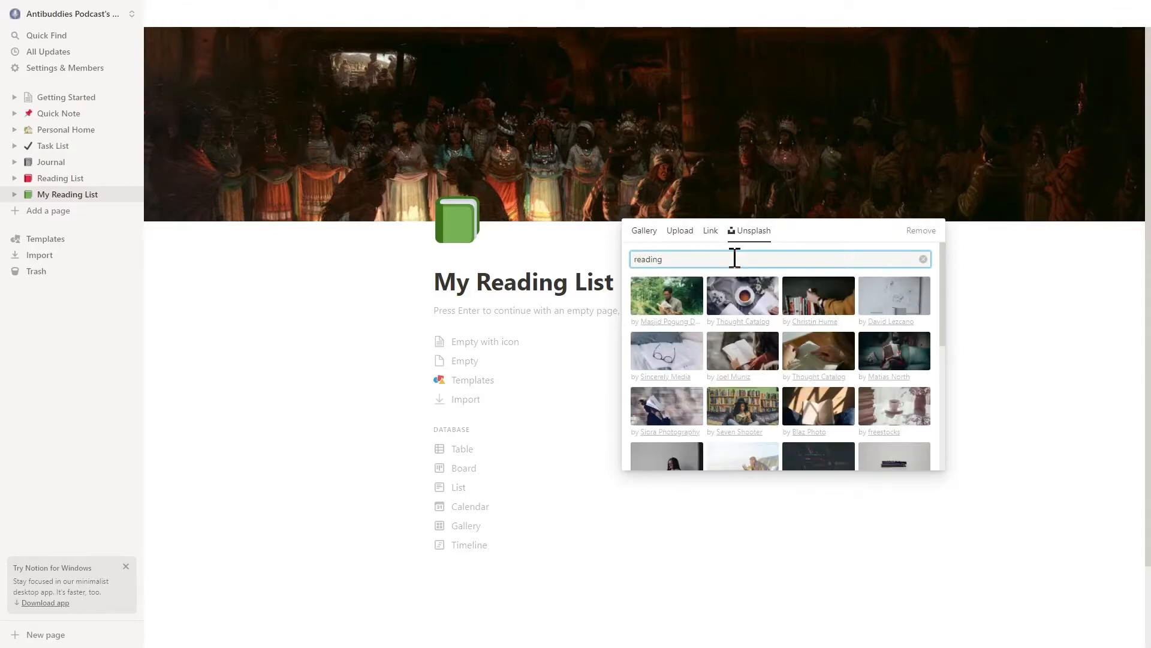
click(742, 302)
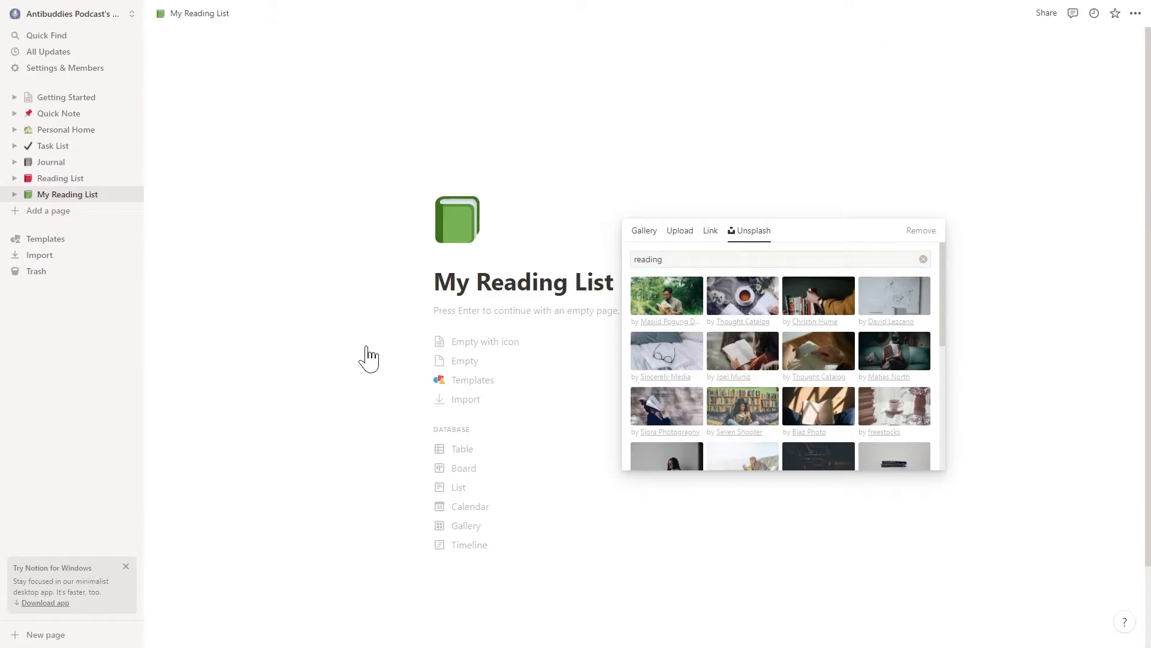
click(309, 331)
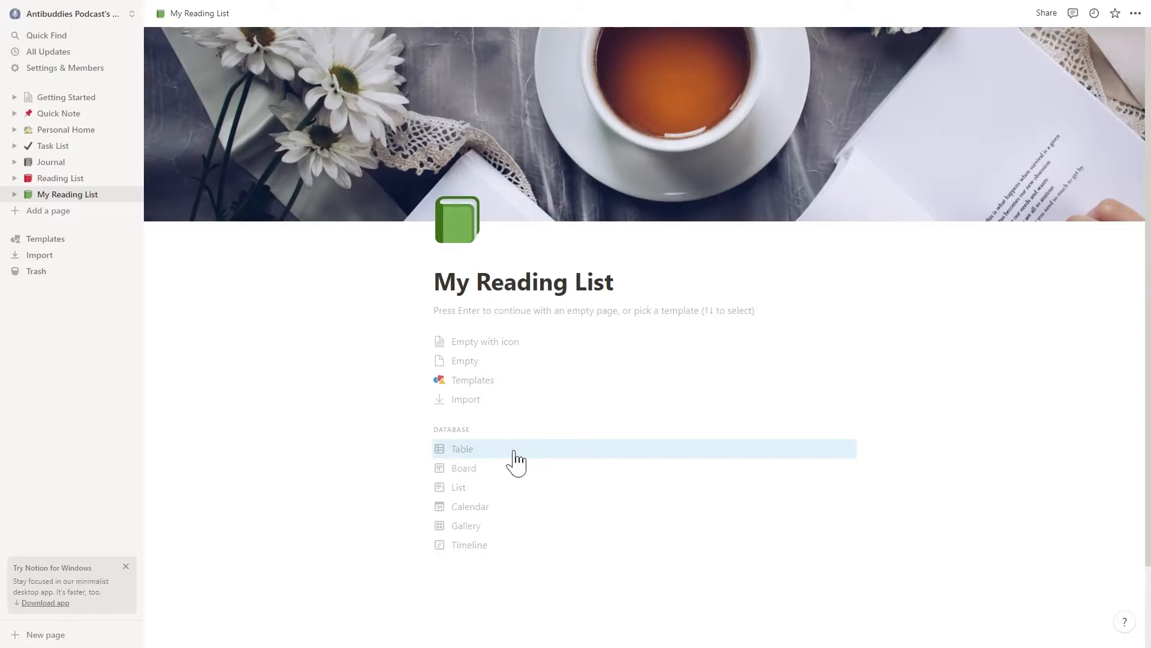
Turn the page into a table database and rename its Name column to "Article title".
click(516, 463)
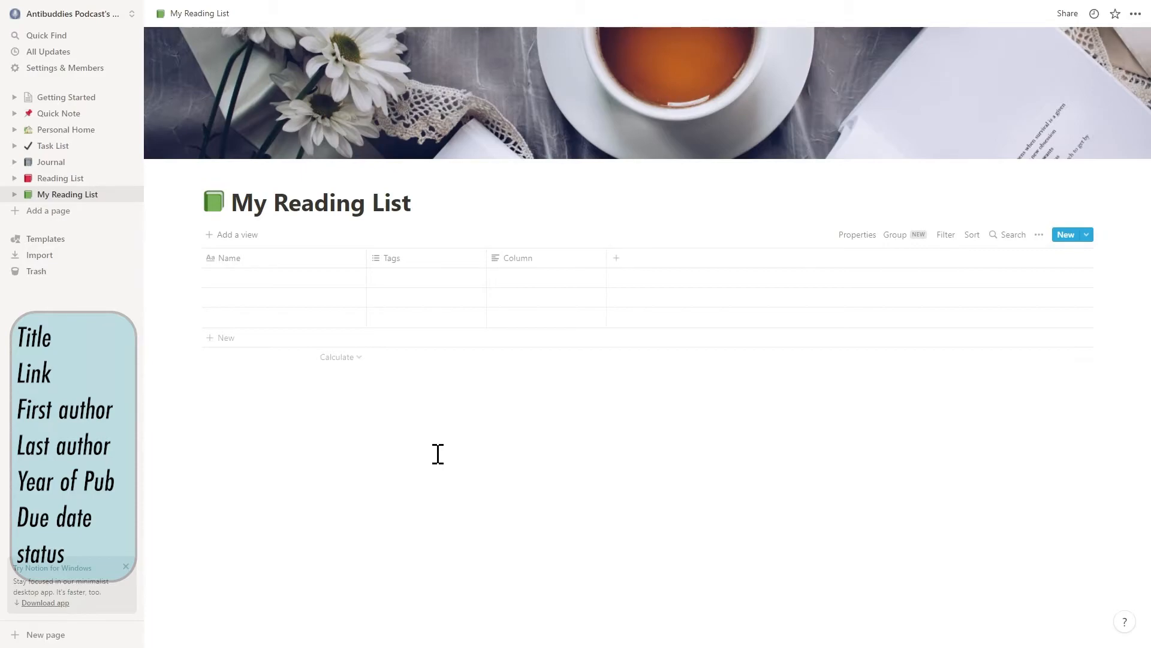
click(280, 259)
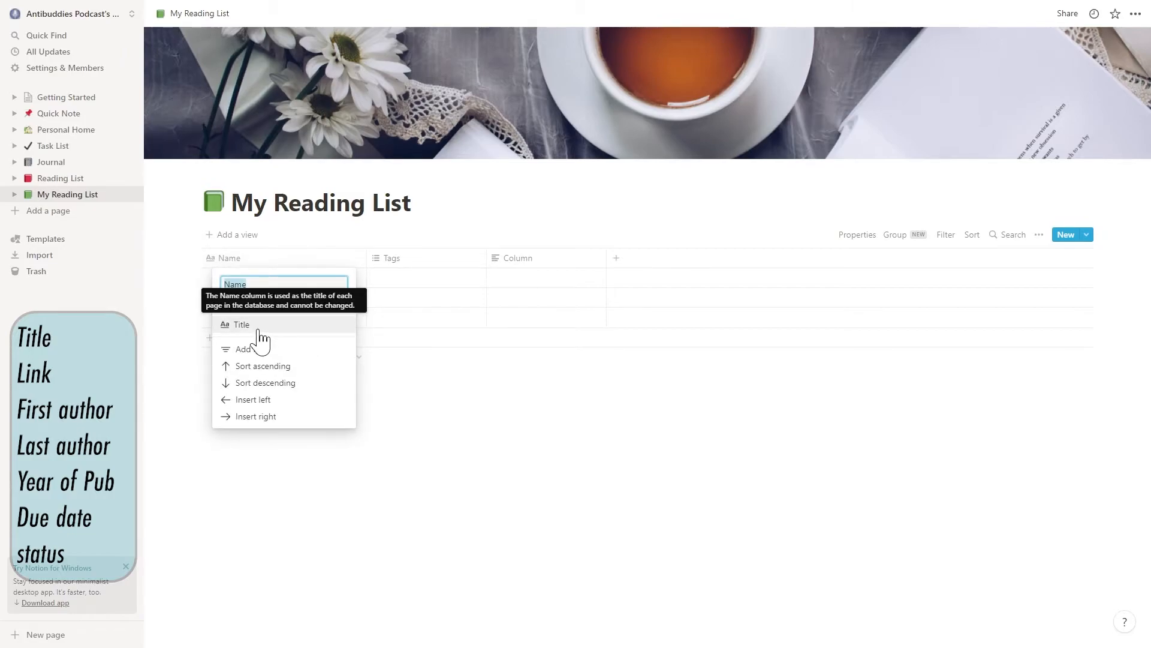
click(596, 444)
click(241, 263)
text(Article title)
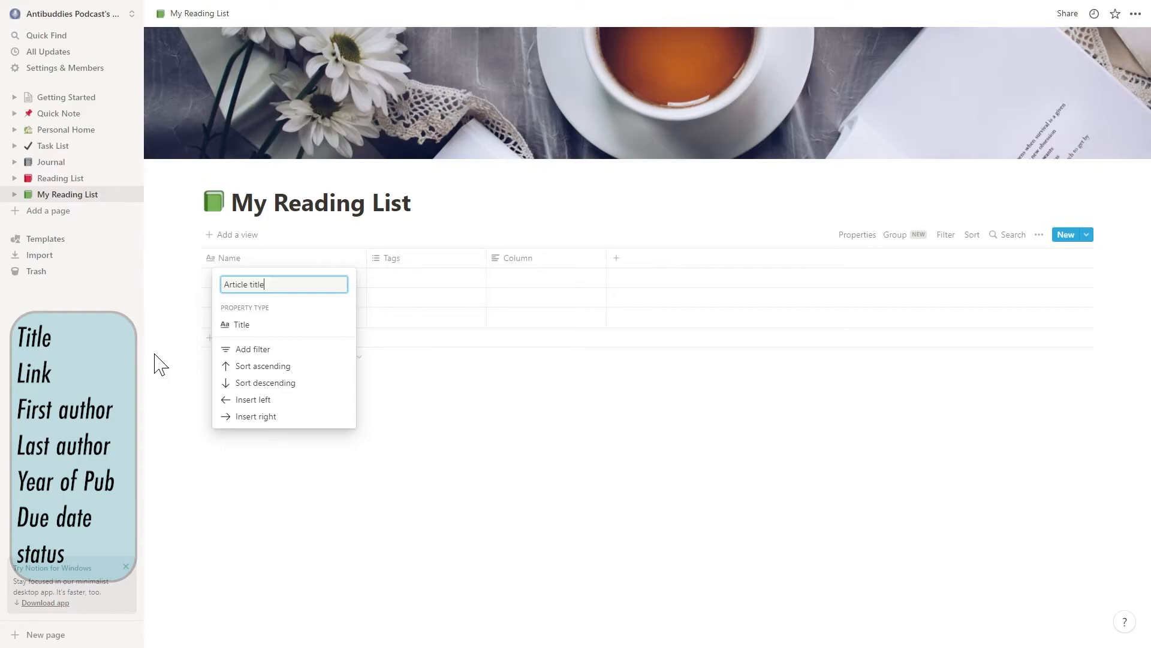
click(156, 354)
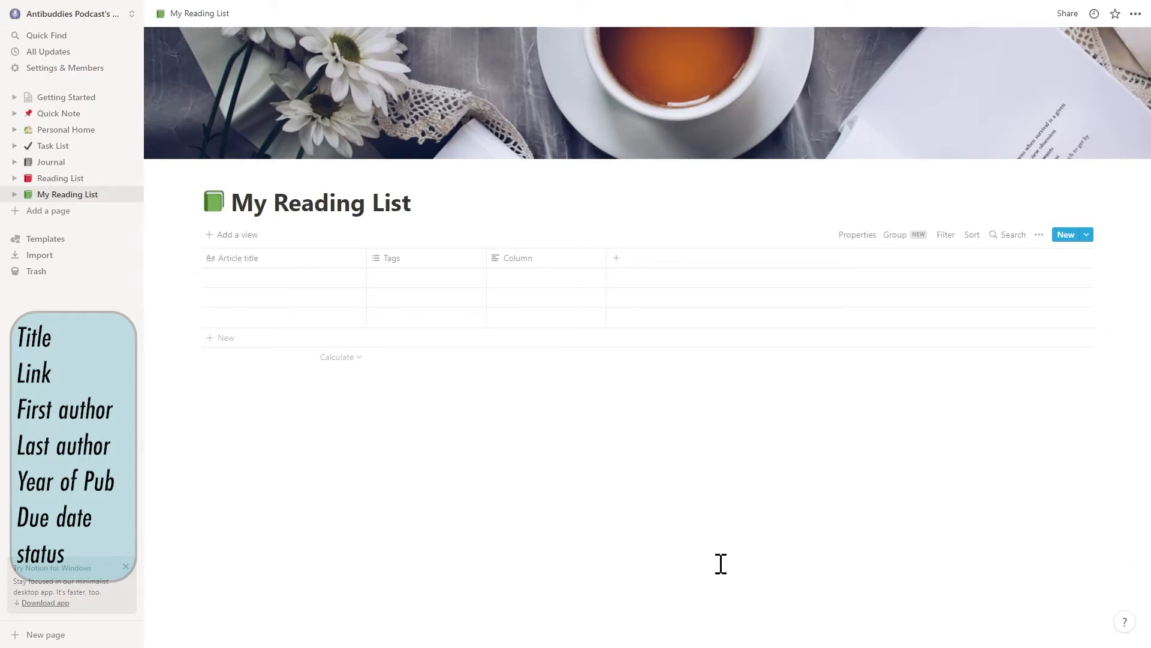
Enter "10 types of coffee that treat cancer" as the article title in the first row.
click(244, 279)
text(10)
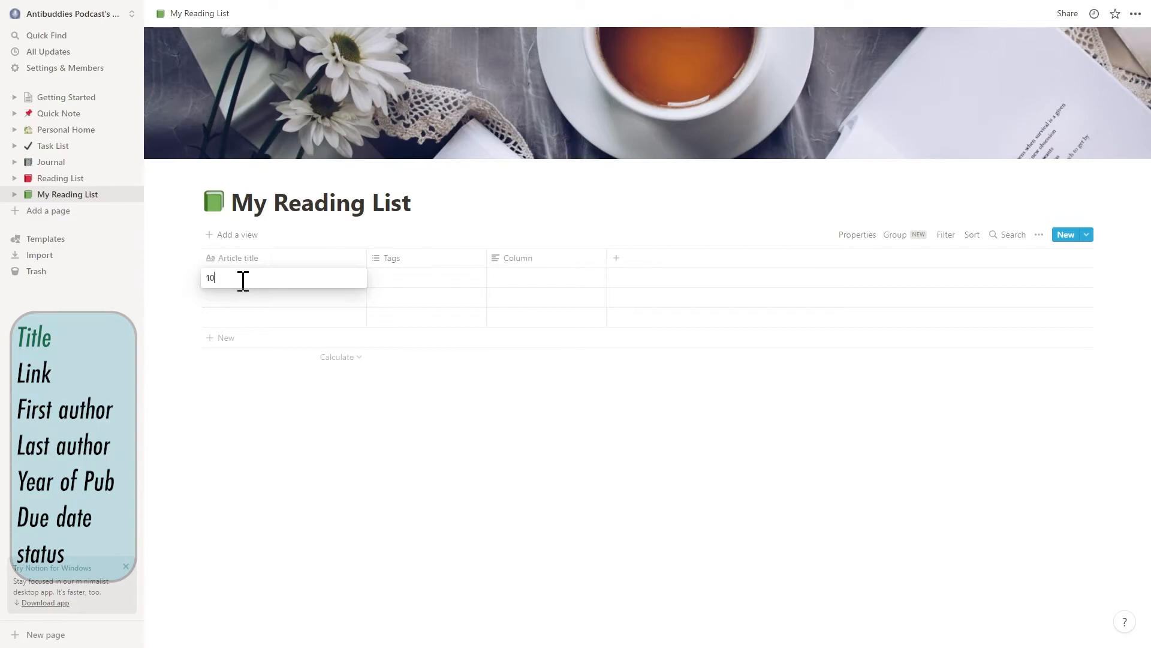
text( types of coffee that treat cancer)
key(Escape)
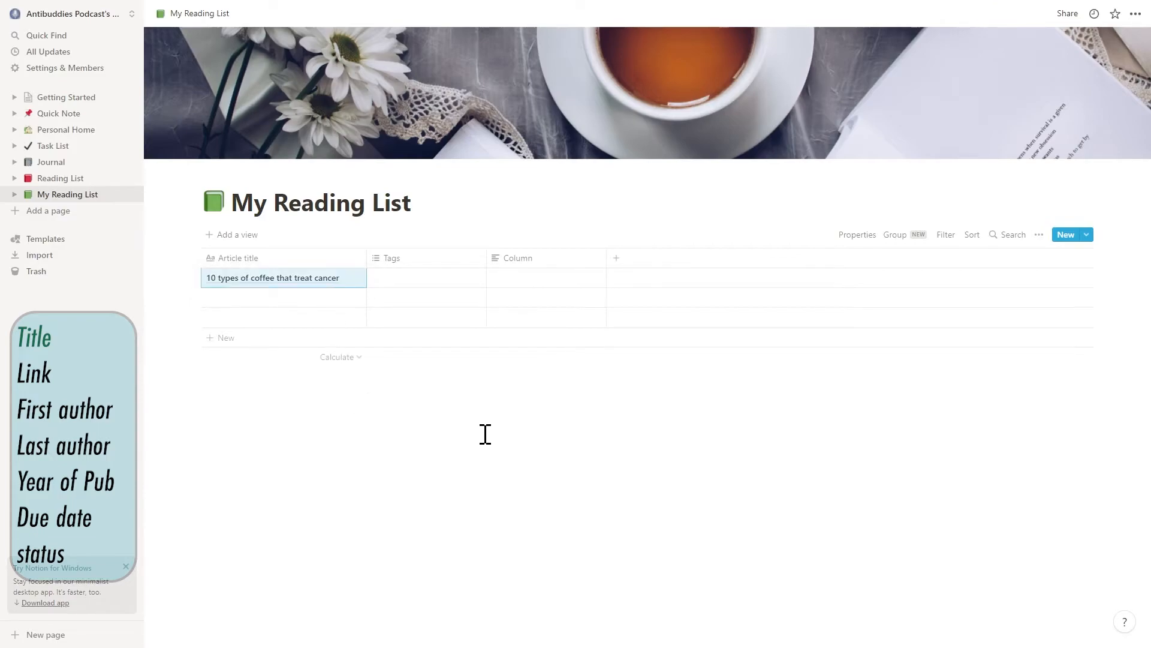
Move Tags after the empty text column, and add a URL column named "Link" directly after Article title.
drag(444, 259, 570, 273)
click(616, 258)
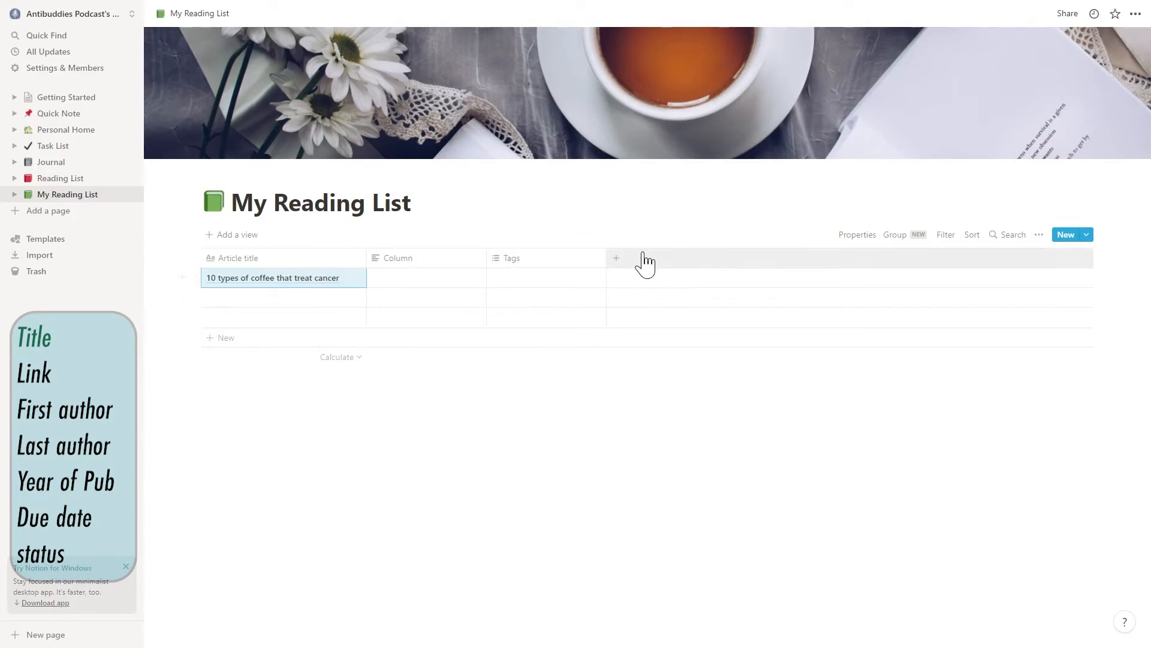
mouse_move(672, 330)
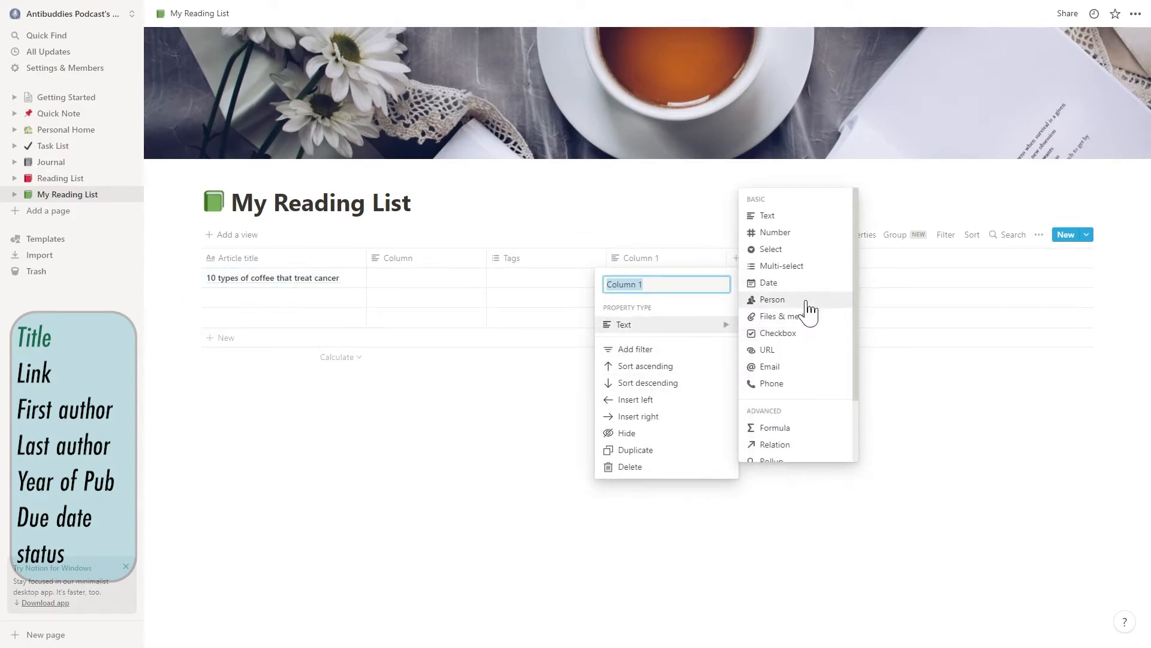
click(786, 350)
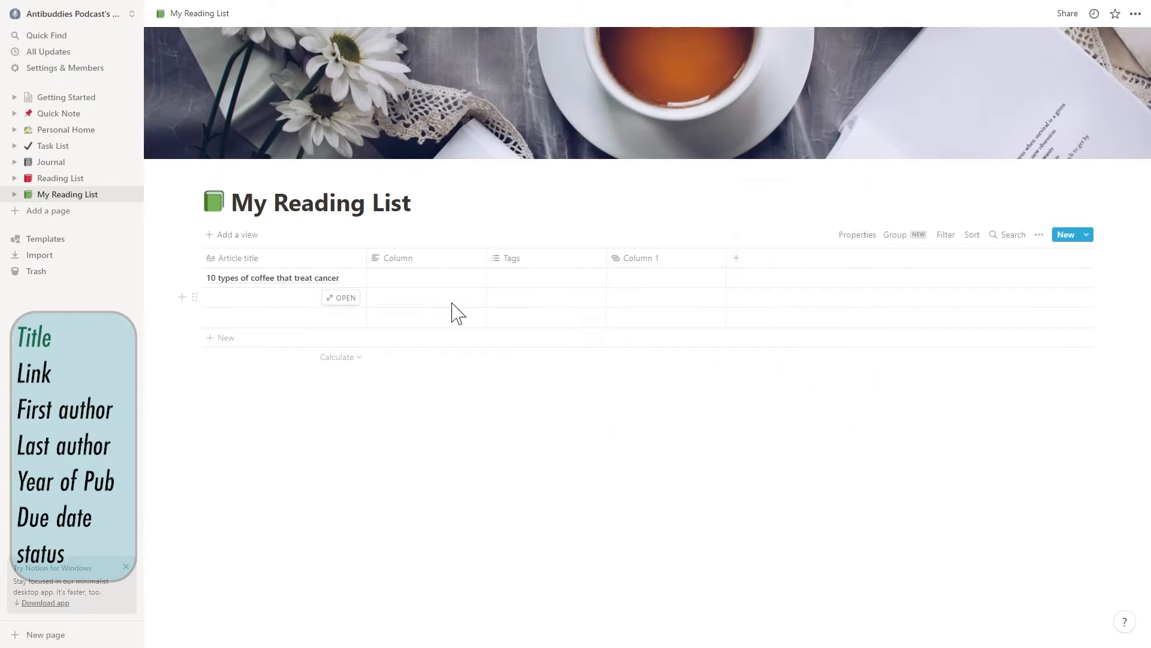
click(651, 270)
text(Link)
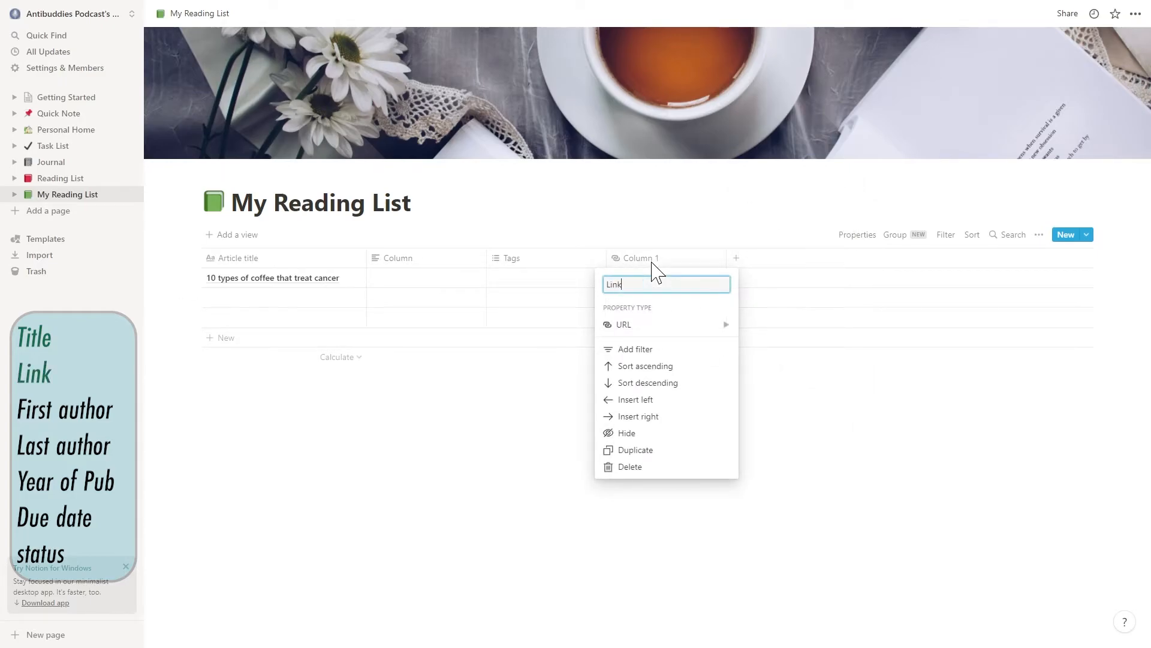
key(Return)
drag(656, 261, 429, 264)
Delete the unused text column between Link and Tags.
click(547, 260)
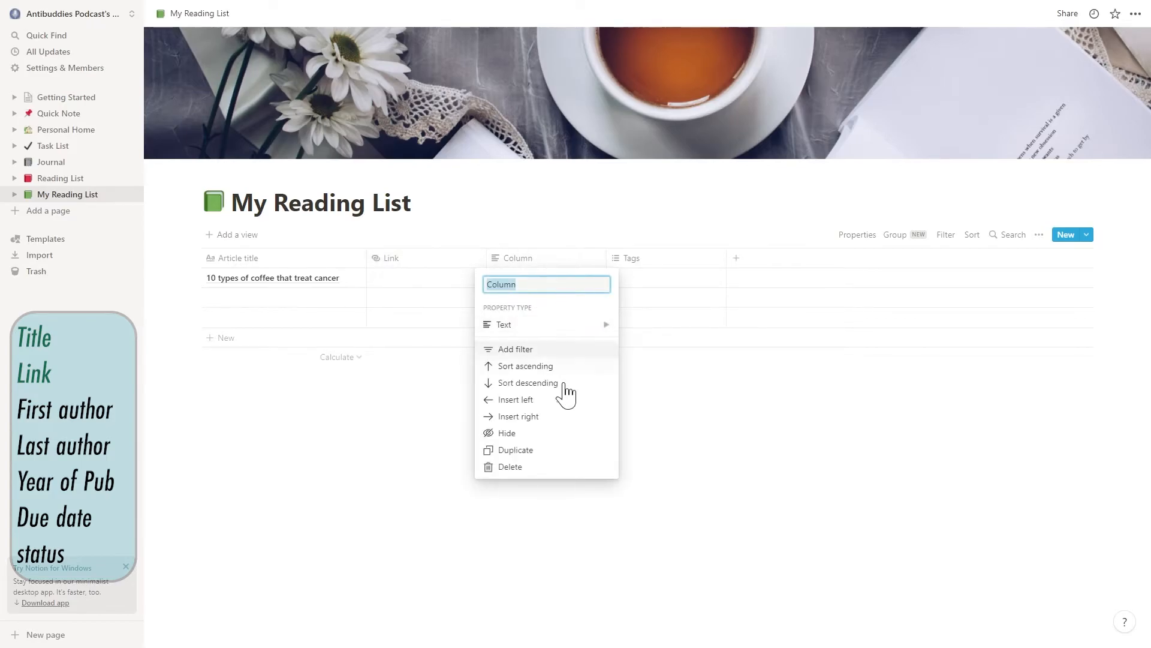
click(562, 467)
click(569, 333)
Add two text columns after Tags, named "First author name" and "Corresponding author name".
click(616, 257)
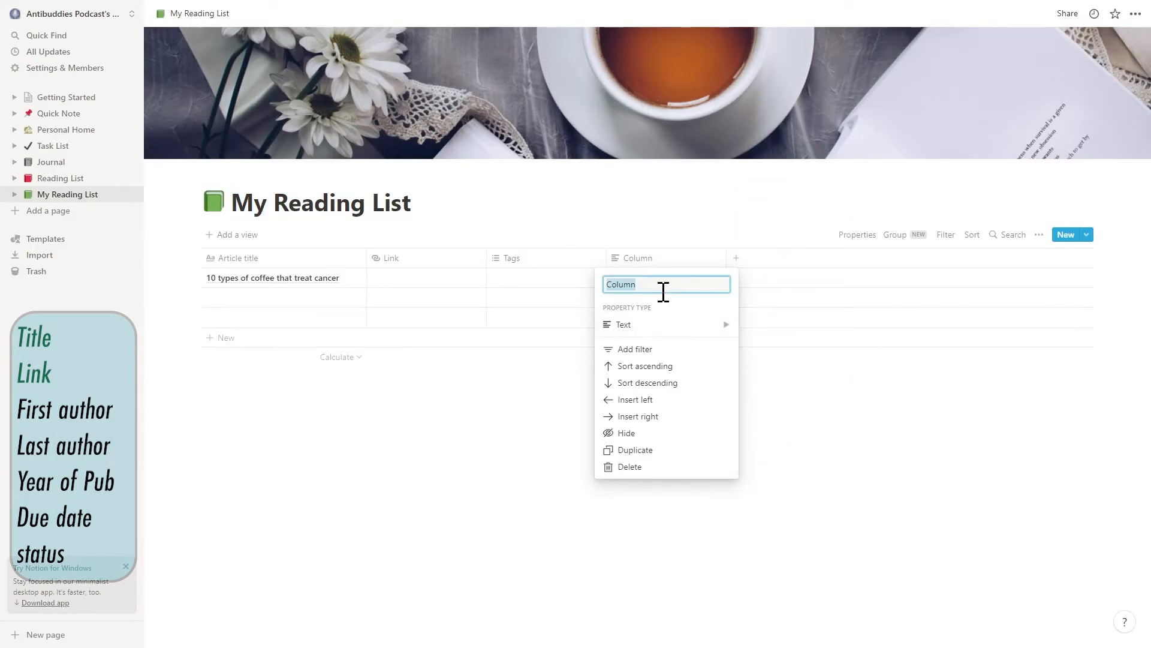
text(First author n)
text(ame)
key(Return)
click(734, 259)
mouse_move(750, 330)
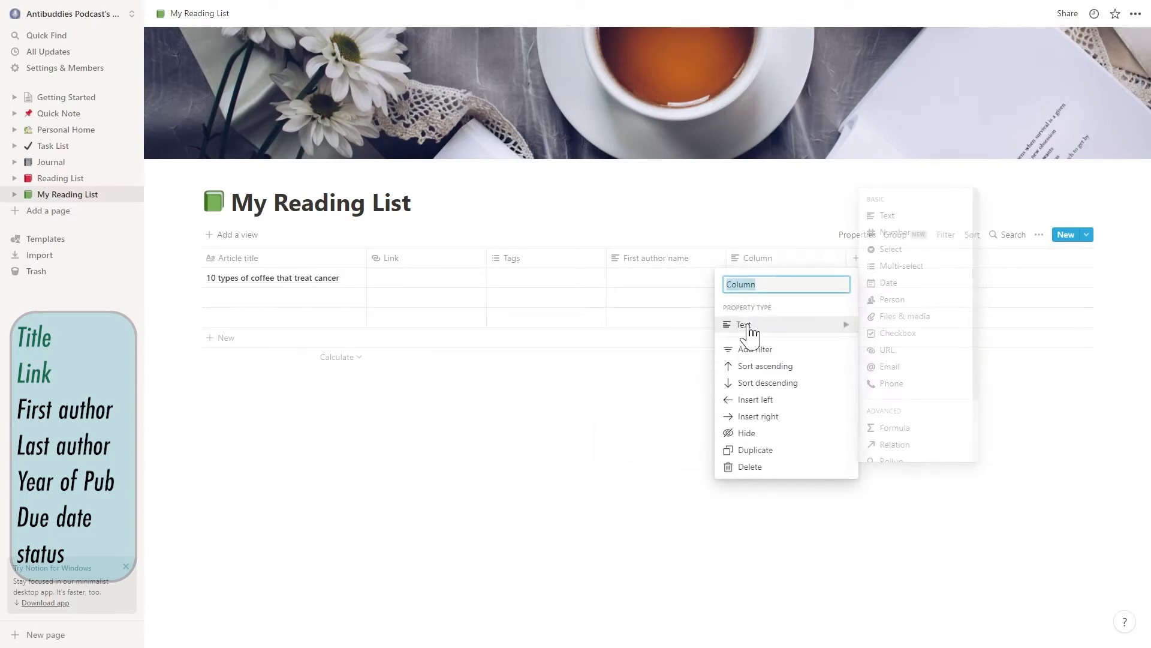
text(Correspond)
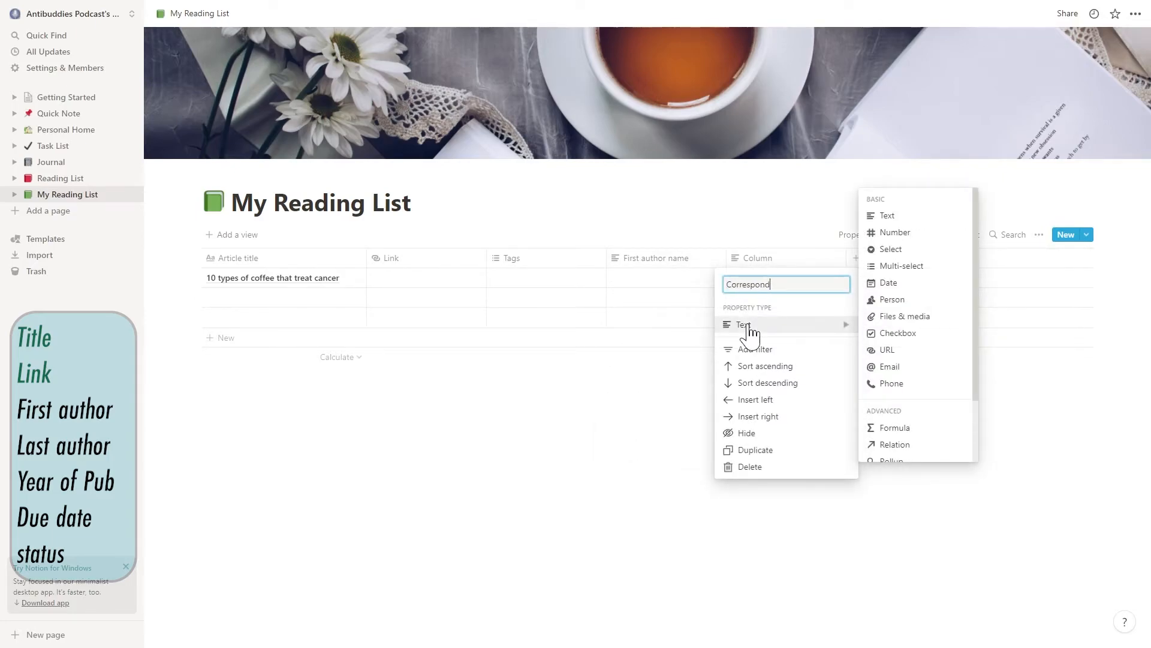
text(ing author name)
key(Return)
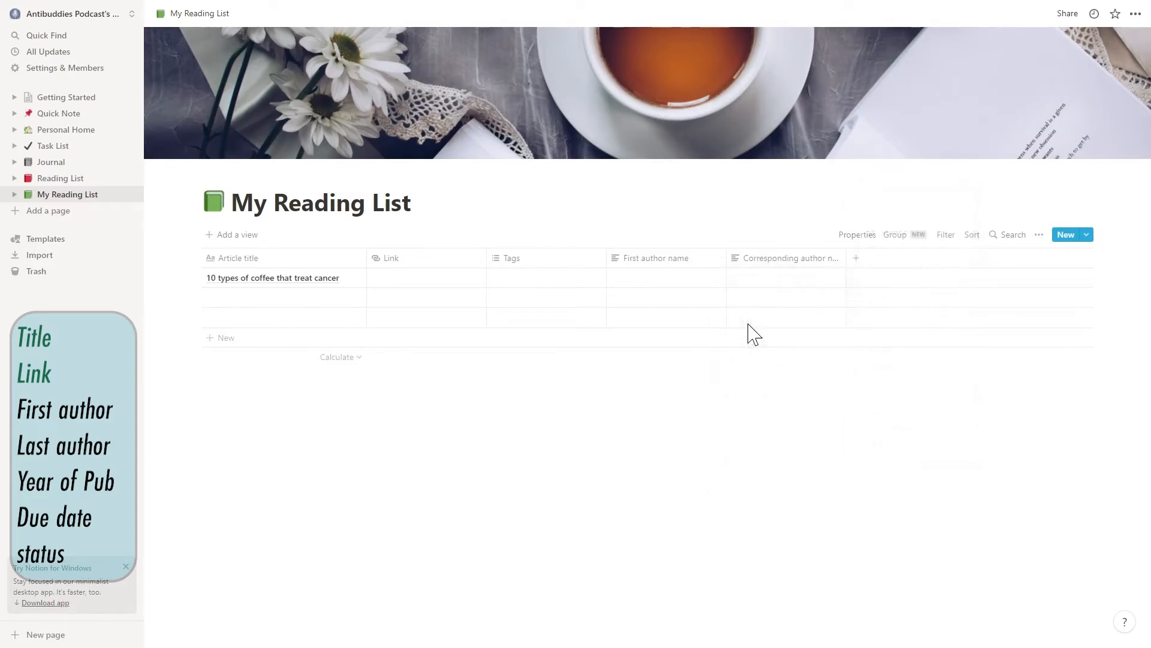
Add a Number column named "Year" and a Date column named "Due date" at the end of the table.
click(879, 259)
text(Year)
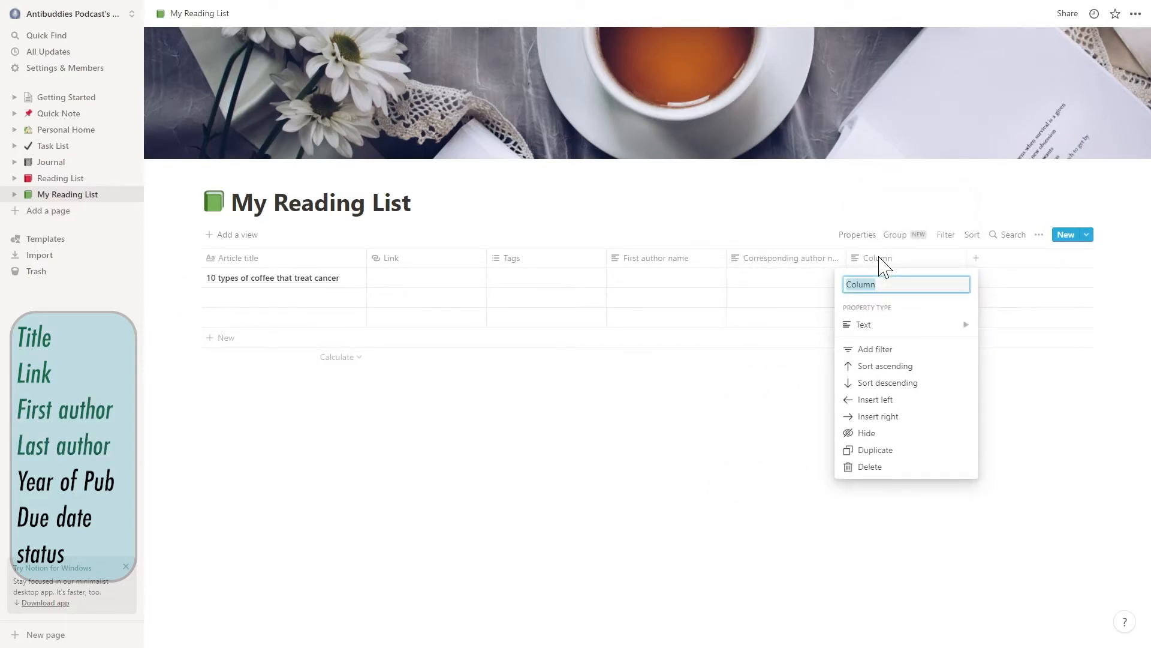
mouse_move(948, 329)
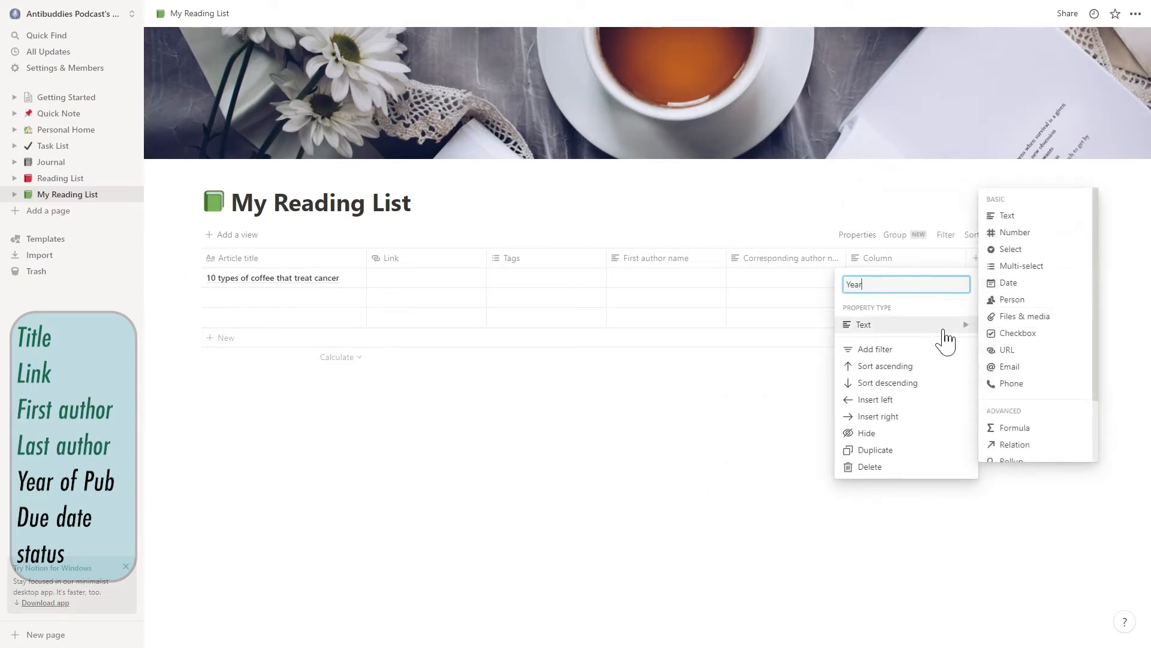
click(1019, 233)
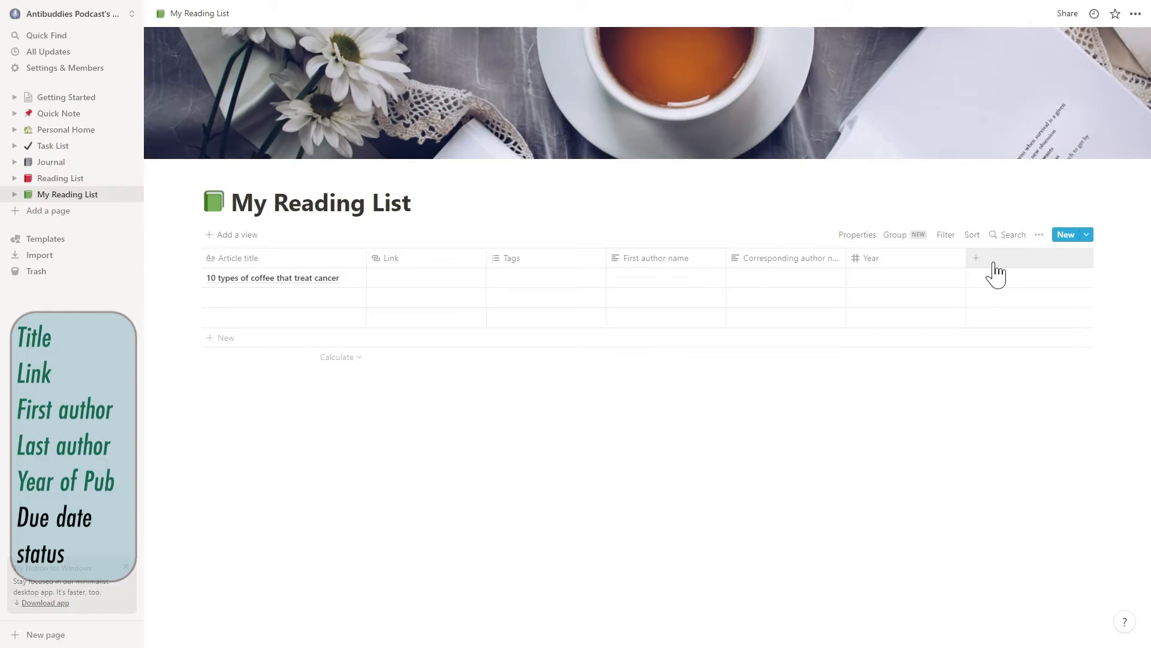
click(994, 263)
text(Due date)
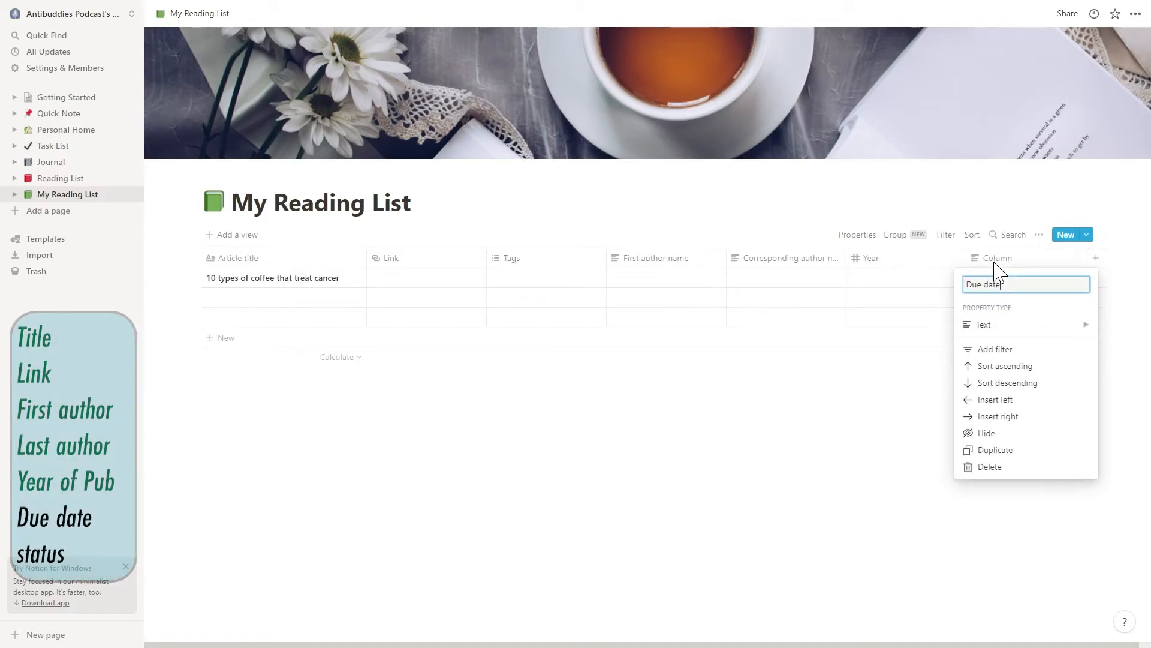
click(1013, 326)
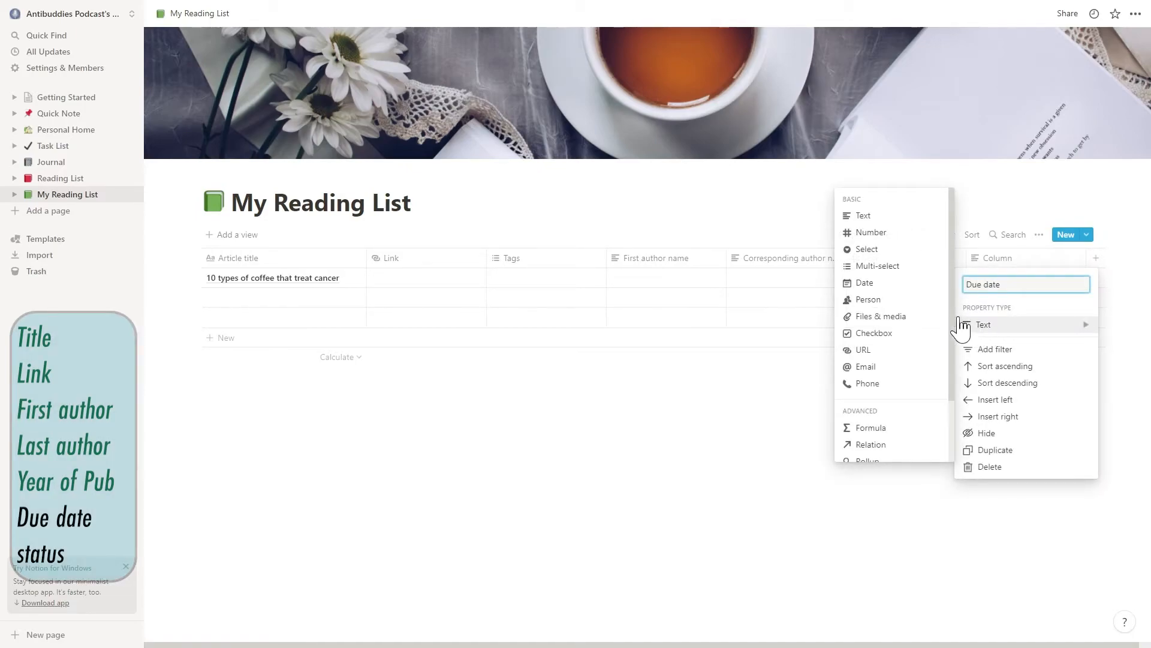
click(881, 284)
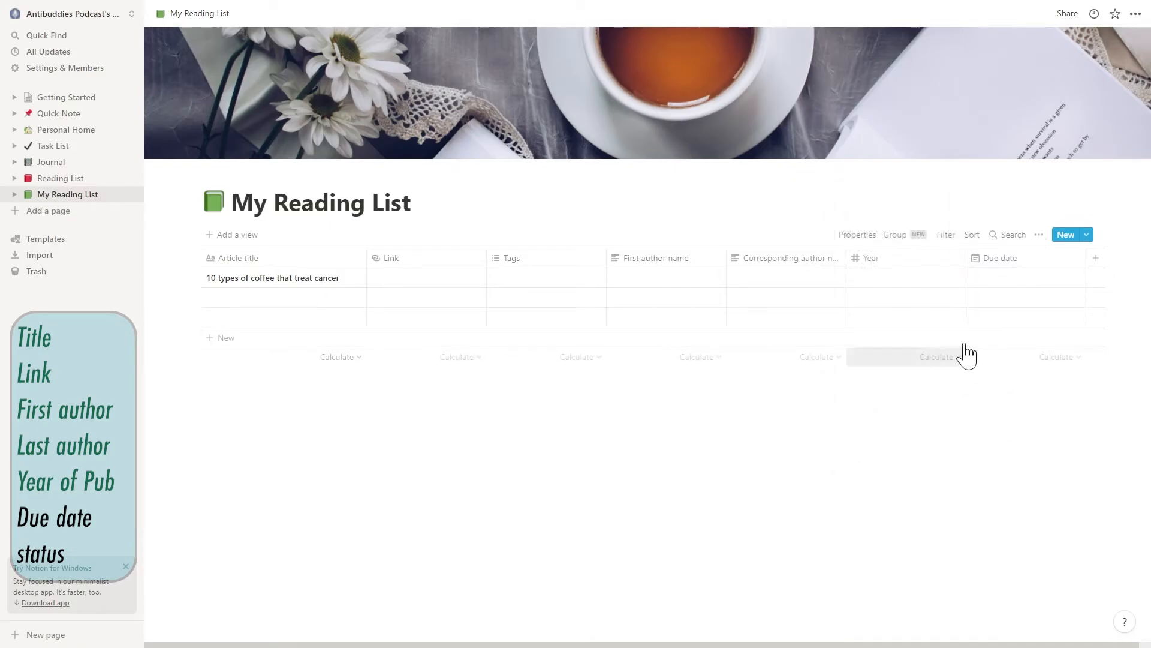
Set the due date of the article "10 types of coffee that treat cancer" to January 25, 2022, without an end date.
click(1005, 278)
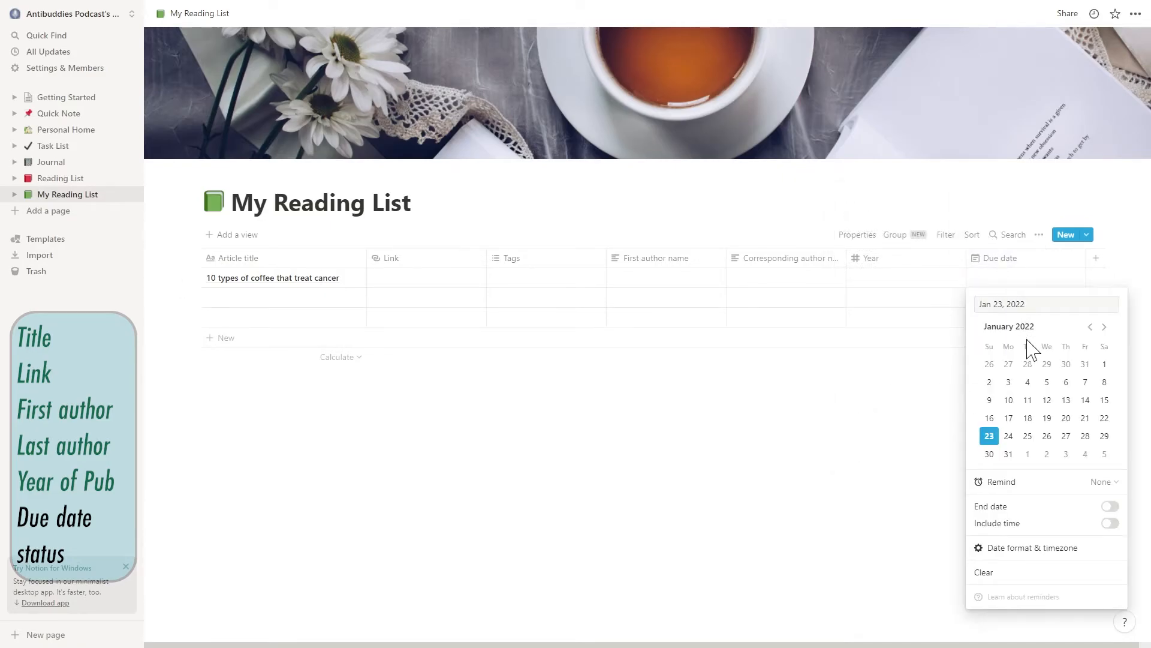
click(1028, 438)
click(1113, 508)
click(1112, 508)
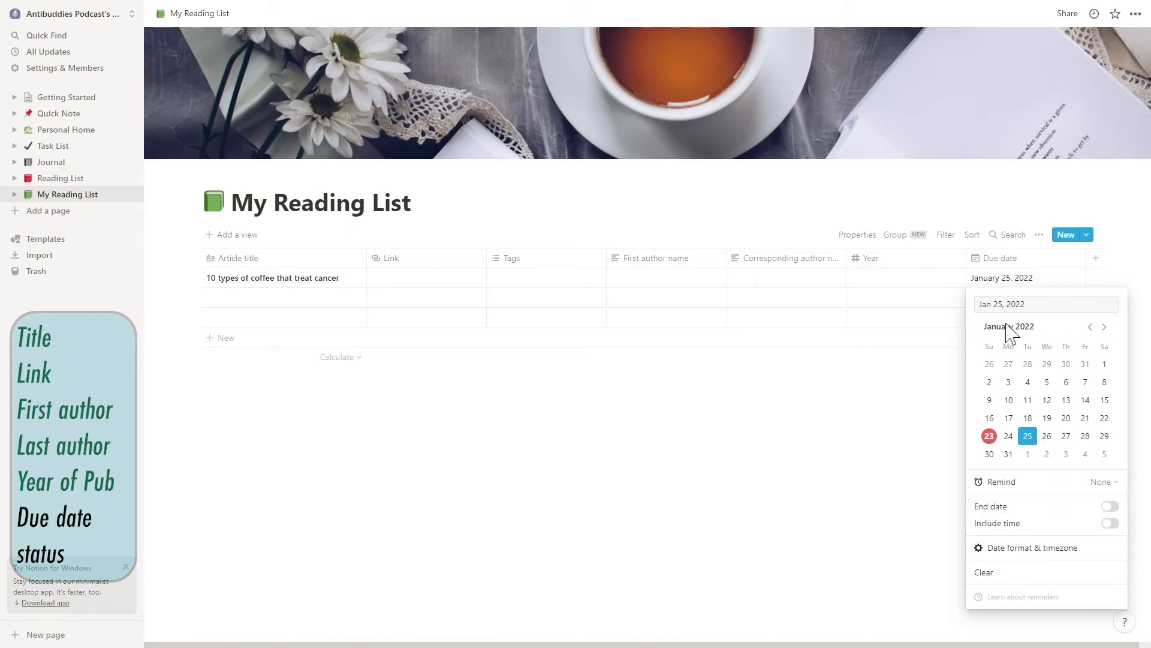
click(911, 435)
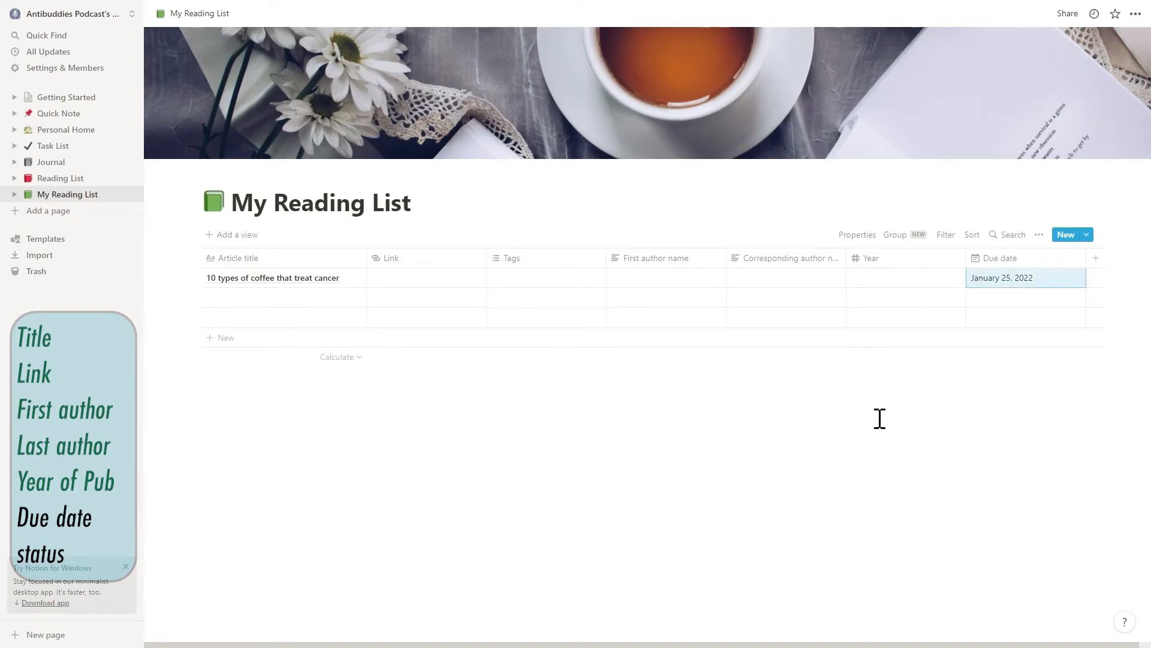
Add a Select column named "Status" at the end of the table.
click(1097, 262)
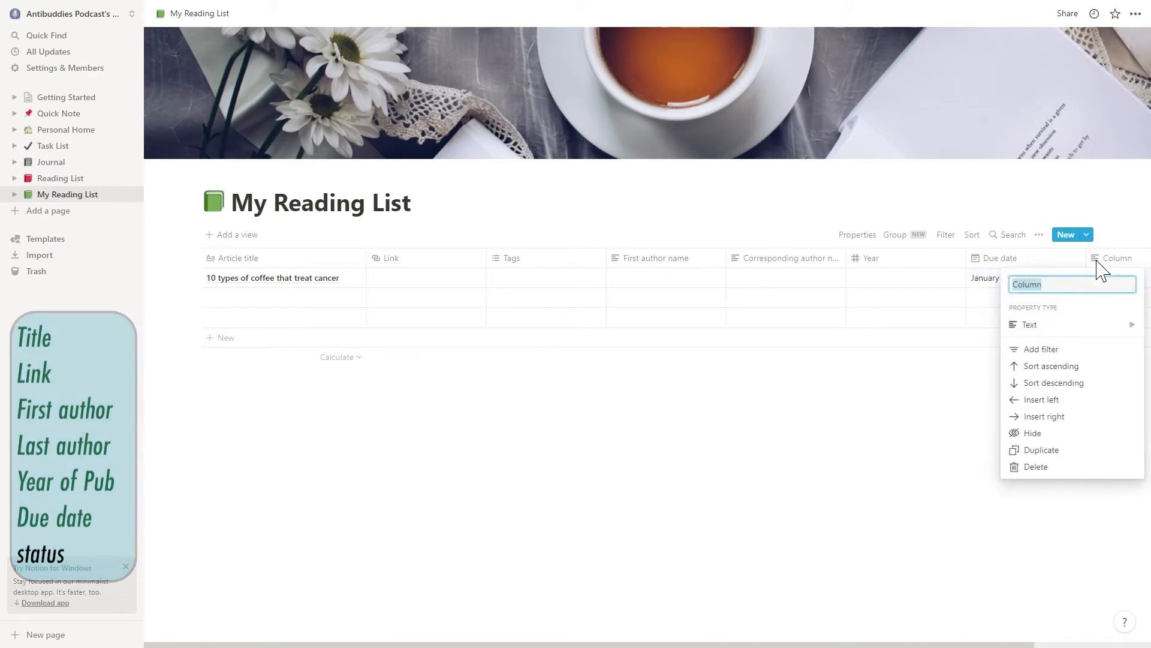
mouse_move(1062, 333)
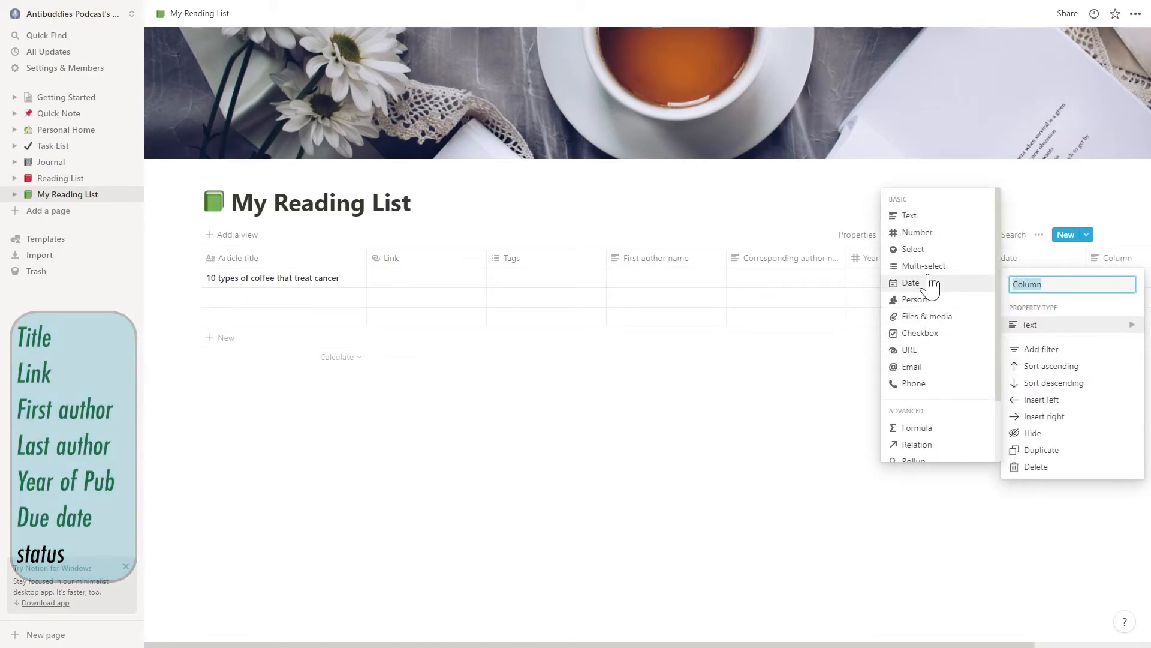
click(928, 250)
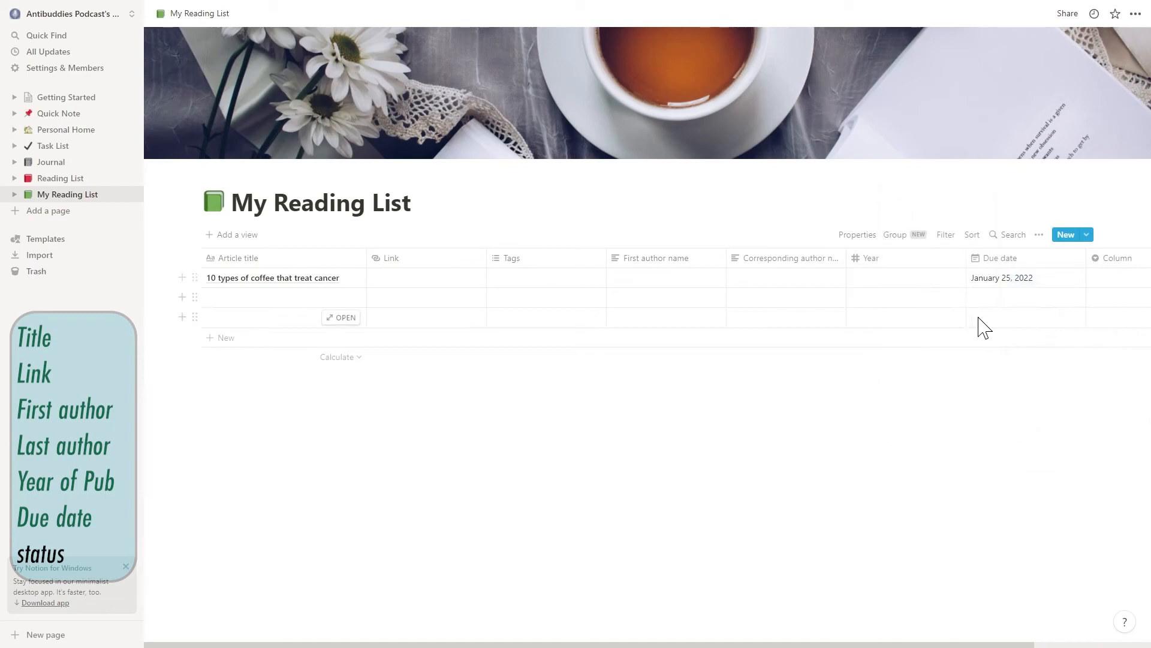
click(1110, 262)
text(Status)
key(Return)
Create the status option "Pending" and assign it to the first article.
click(1106, 277)
text(Pendin)
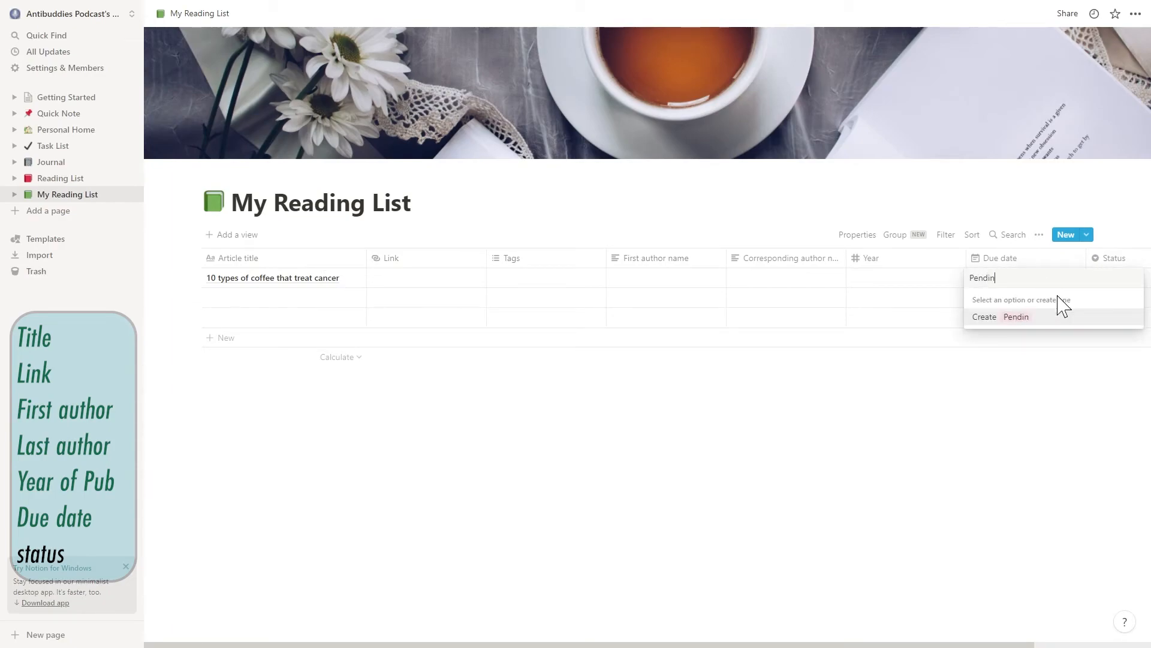
text(g)
key(Return)
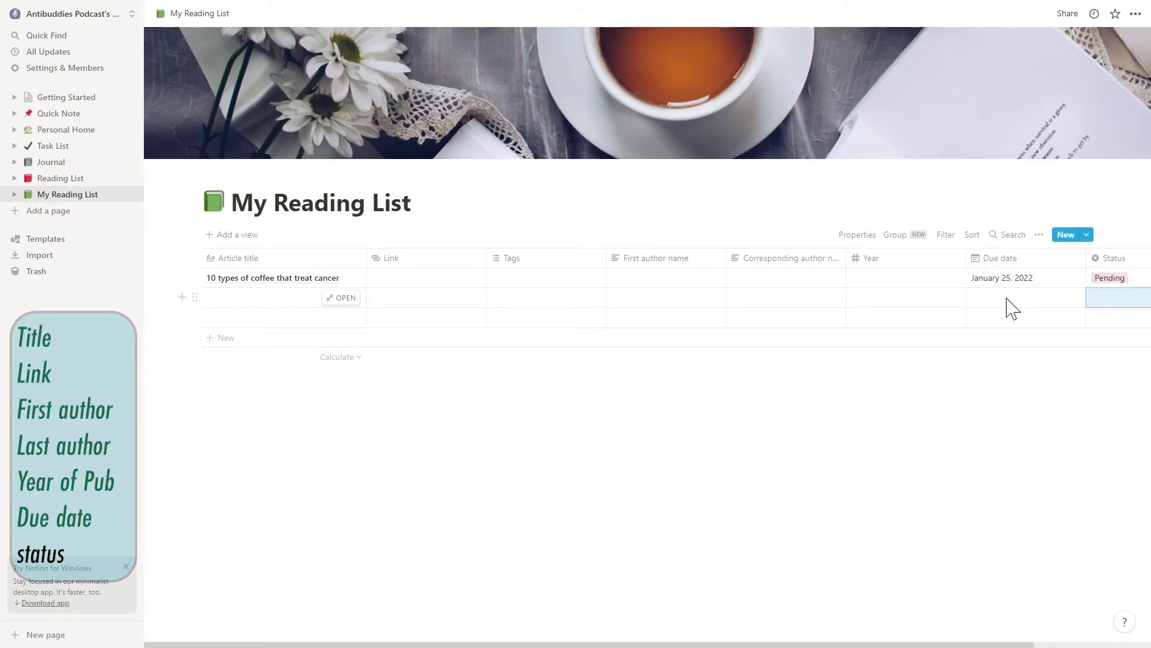
Create the status option "Completed" and assign it to the second row.
click(286, 298)
click(1114, 303)
click(1113, 298)
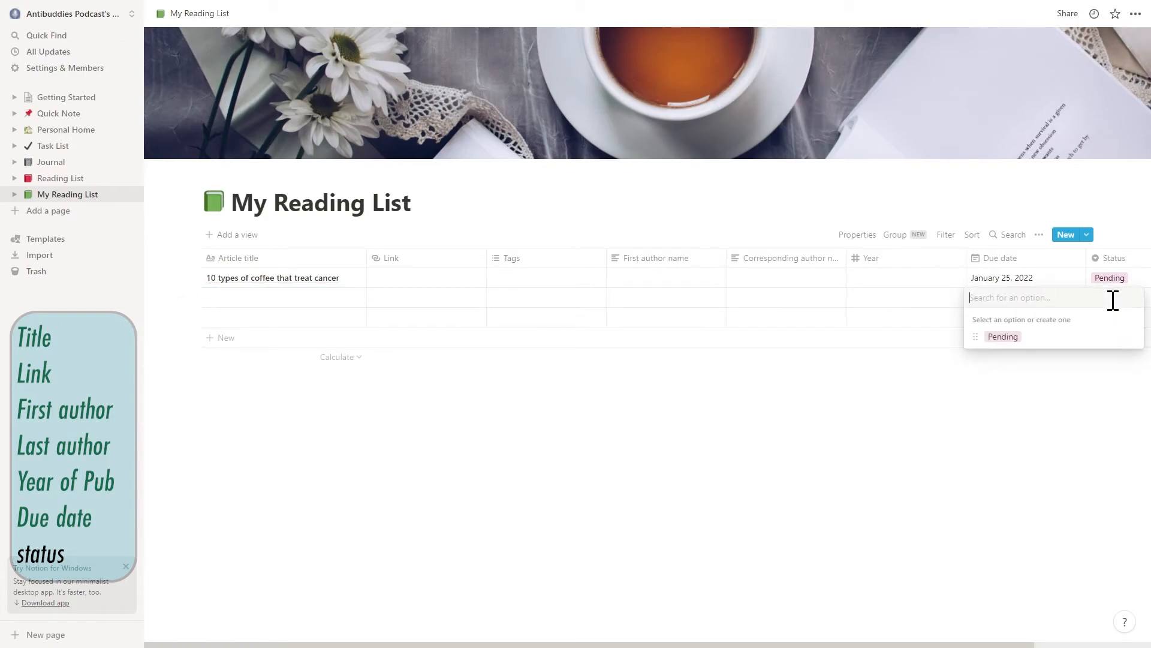
text(Cm)
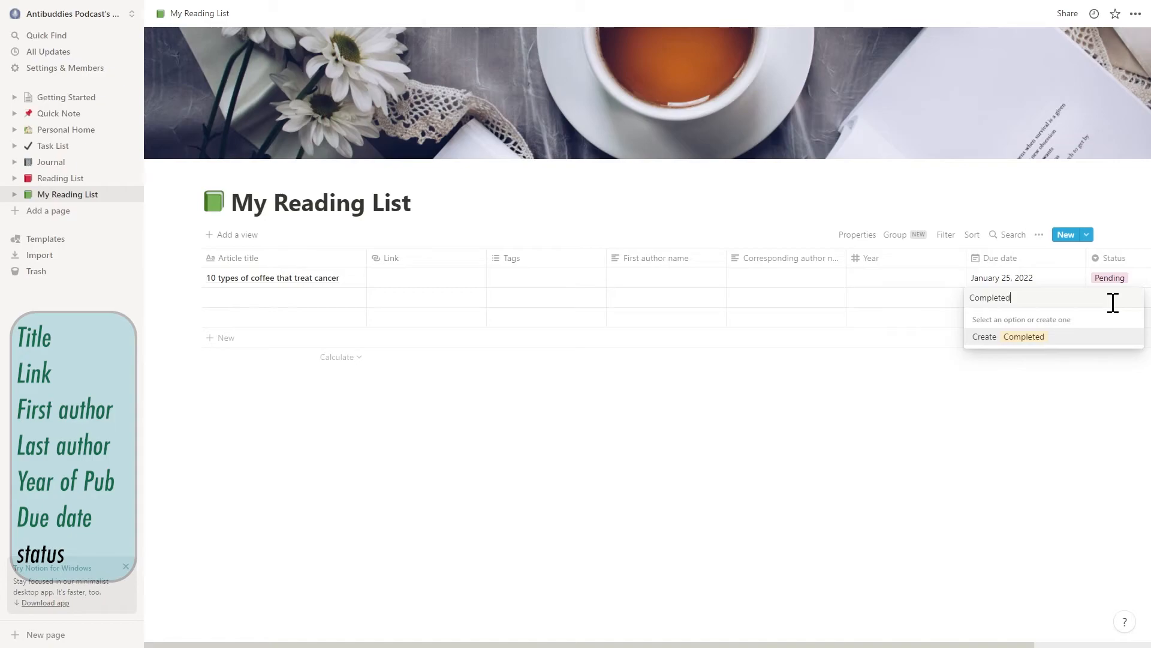
key(Return)
Title the second row "10 types of coffee that cause cancer" and set its due date to January 25, 2022.
click(243, 298)
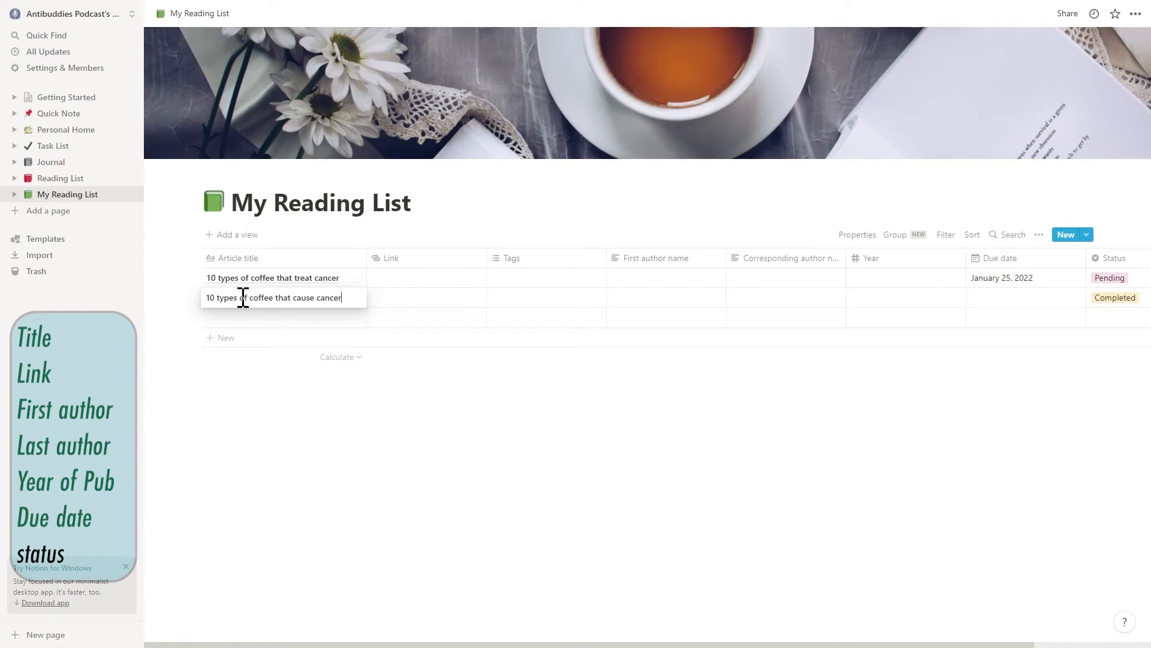
key(Return)
click(1027, 298)
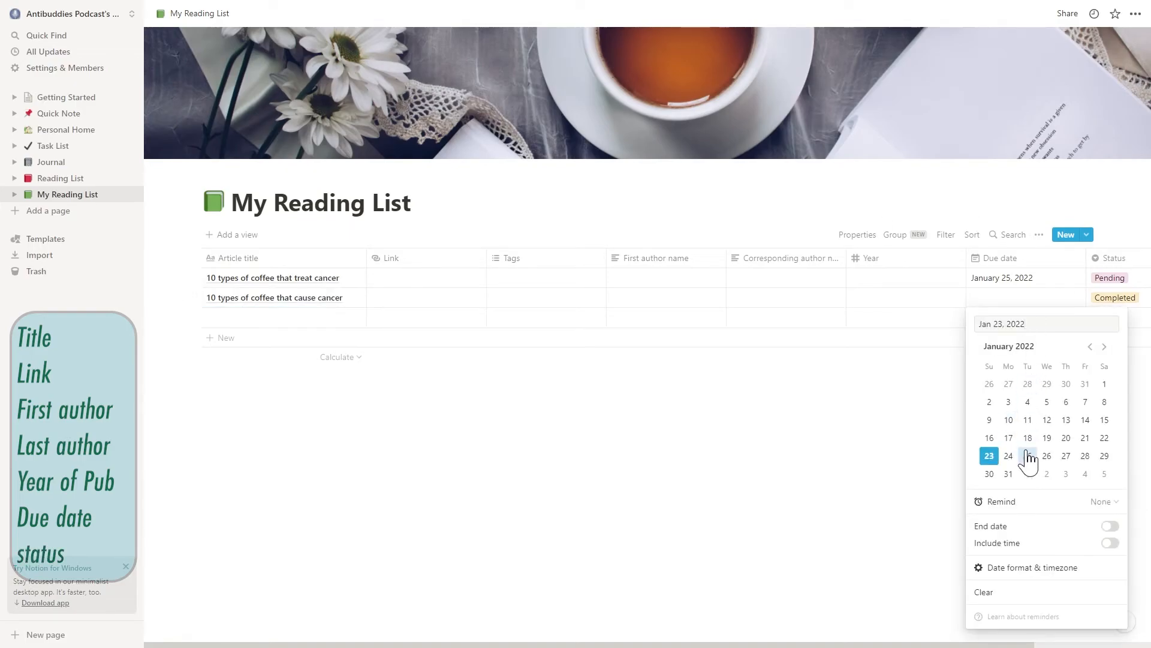
click(1027, 455)
Enter the year 2020 for the first article and 2021 for the second, and narrow the author and Year columns.
click(881, 278)
text(2020)
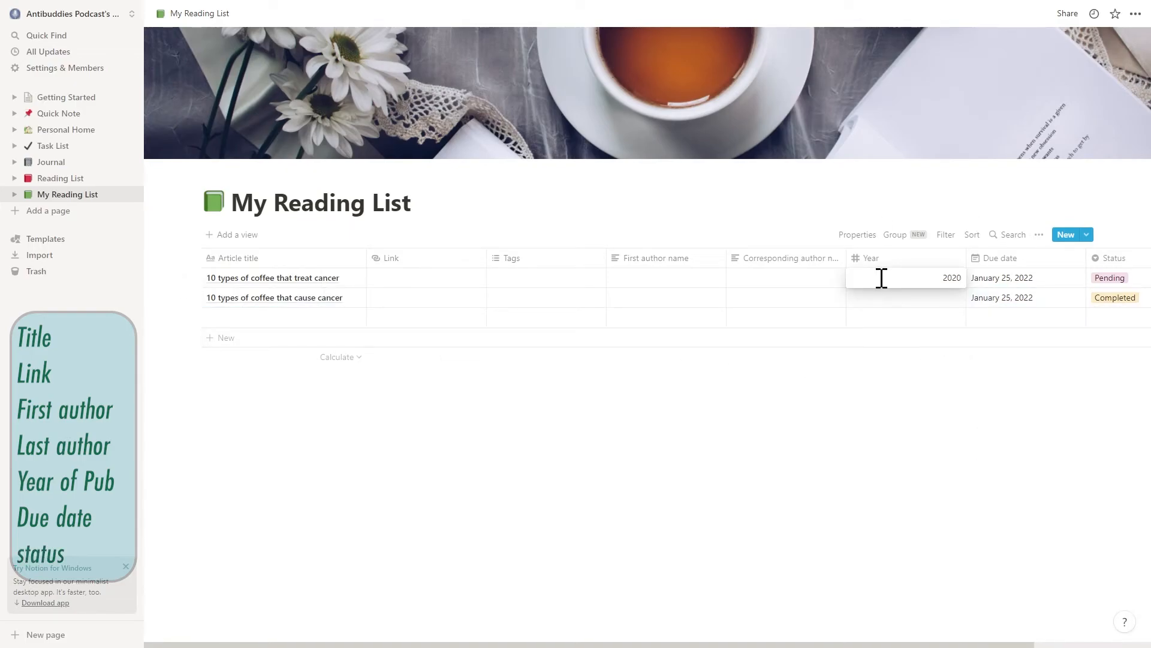
click(900, 298)
click(556, 414)
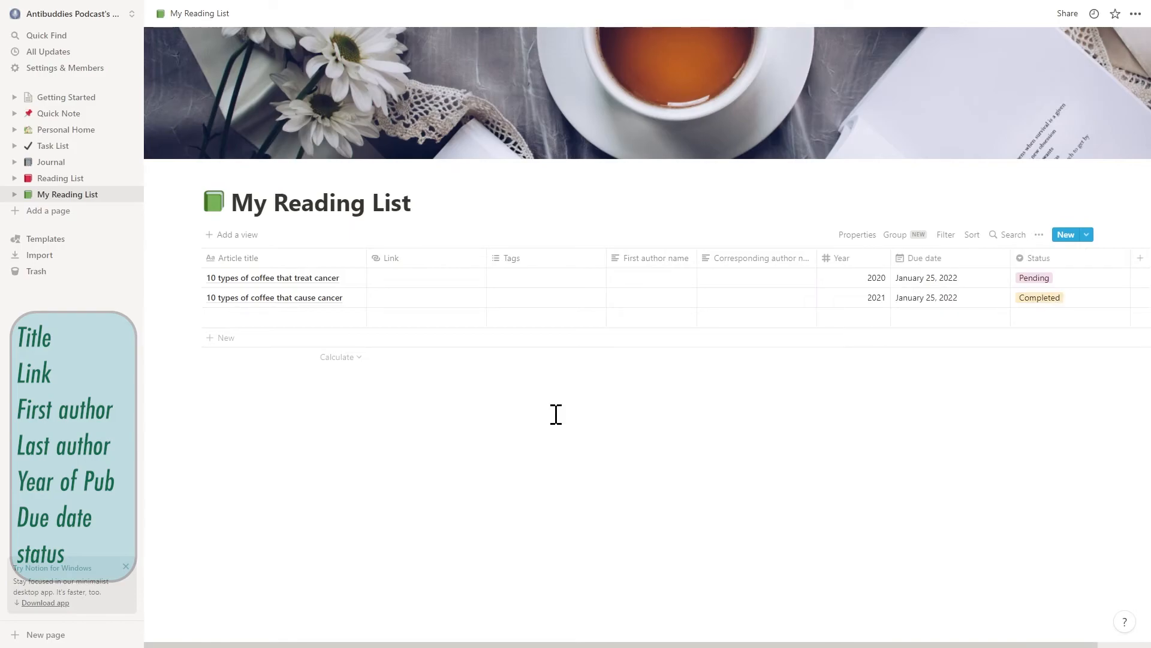
Delete the Tags column from the reading list table.
click(550, 261)
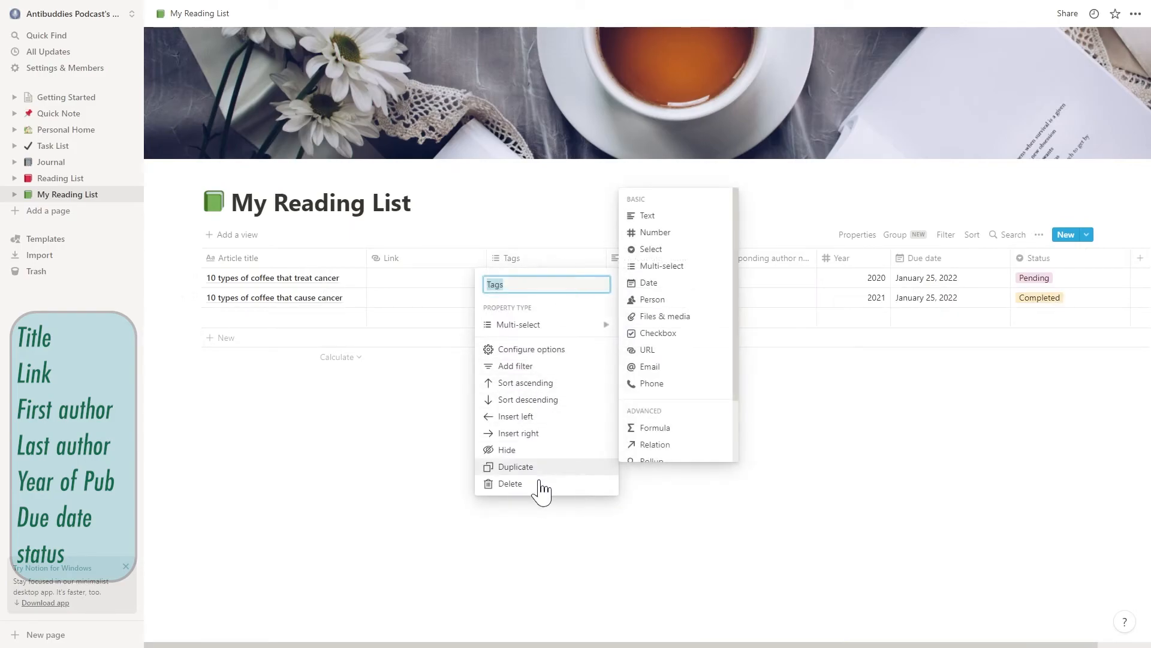
click(539, 483)
click(595, 333)
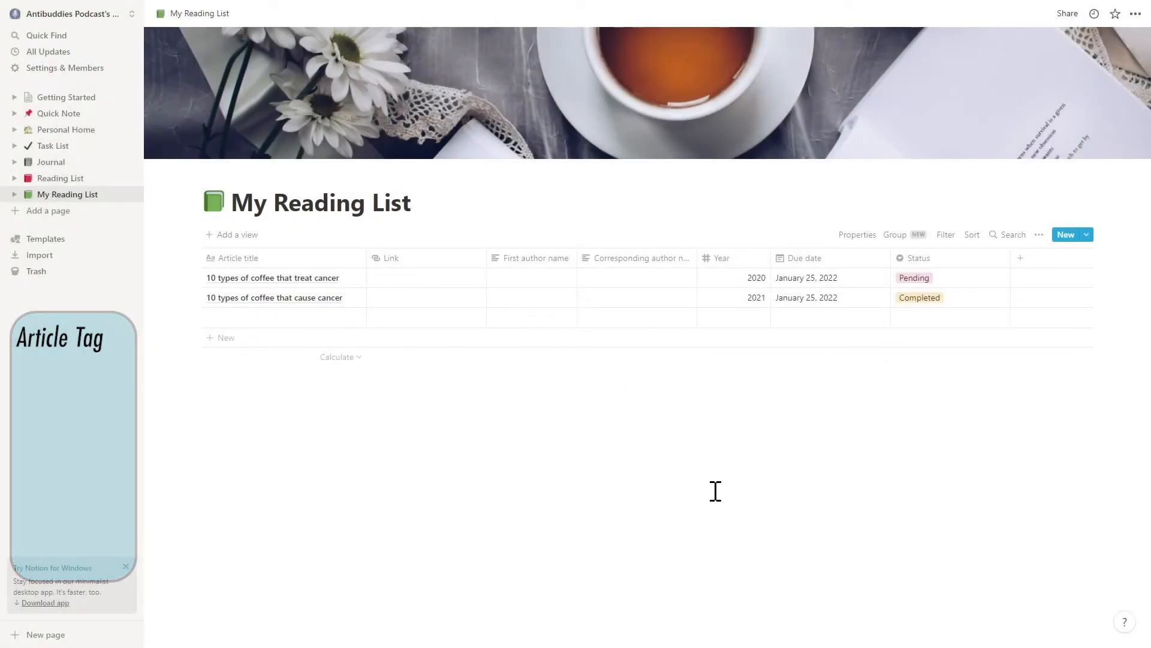
Add a Multi-select column to the table and place it between Link and First author name.
click(1034, 263)
mouse_move(1042, 330)
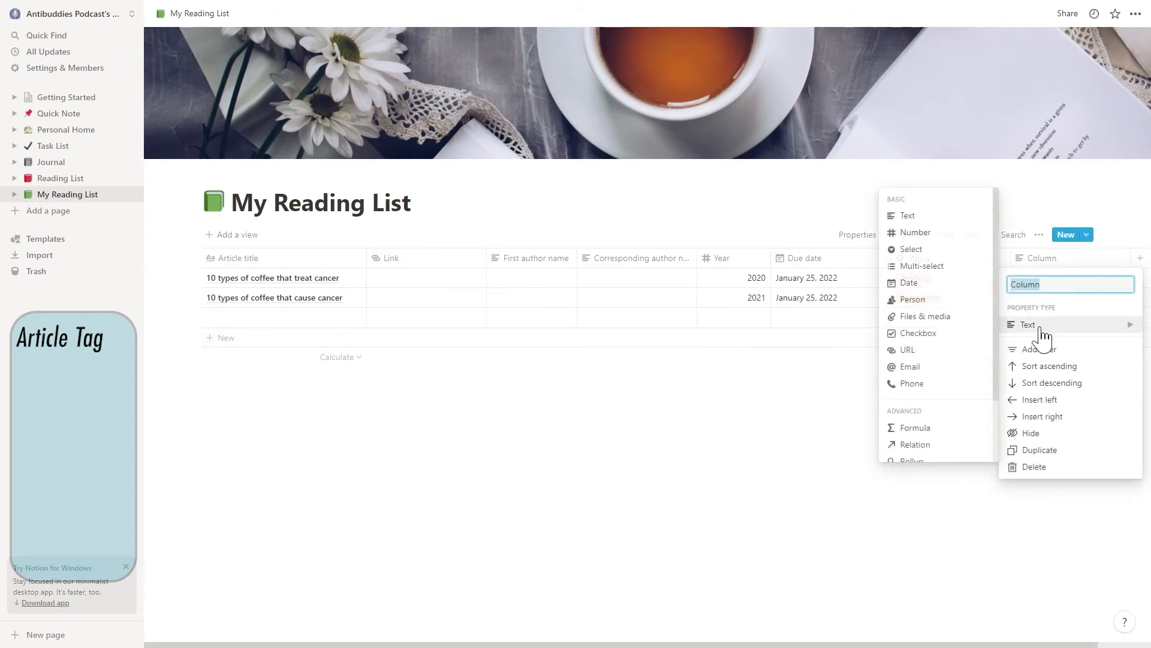
click(938, 266)
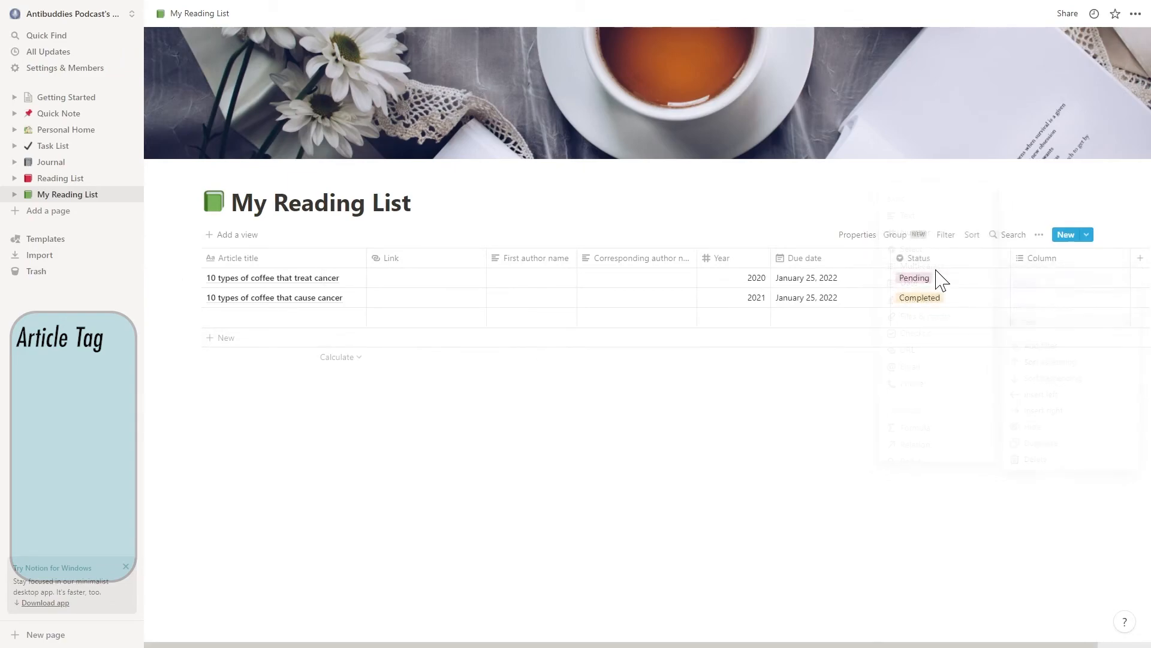
drag(1046, 269, 523, 266)
Name the new Multi-select column "Article Tag".
click(528, 264)
text(Tag)
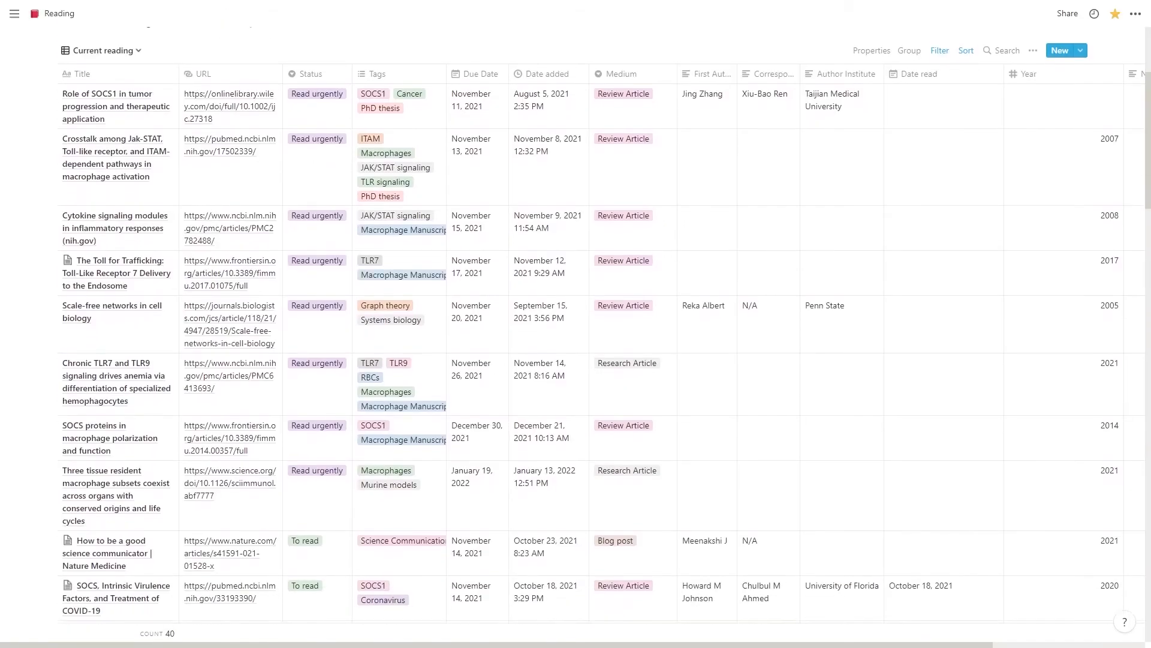
scroll(599, 324, down, 3)
scroll(600, 324, down, 3)
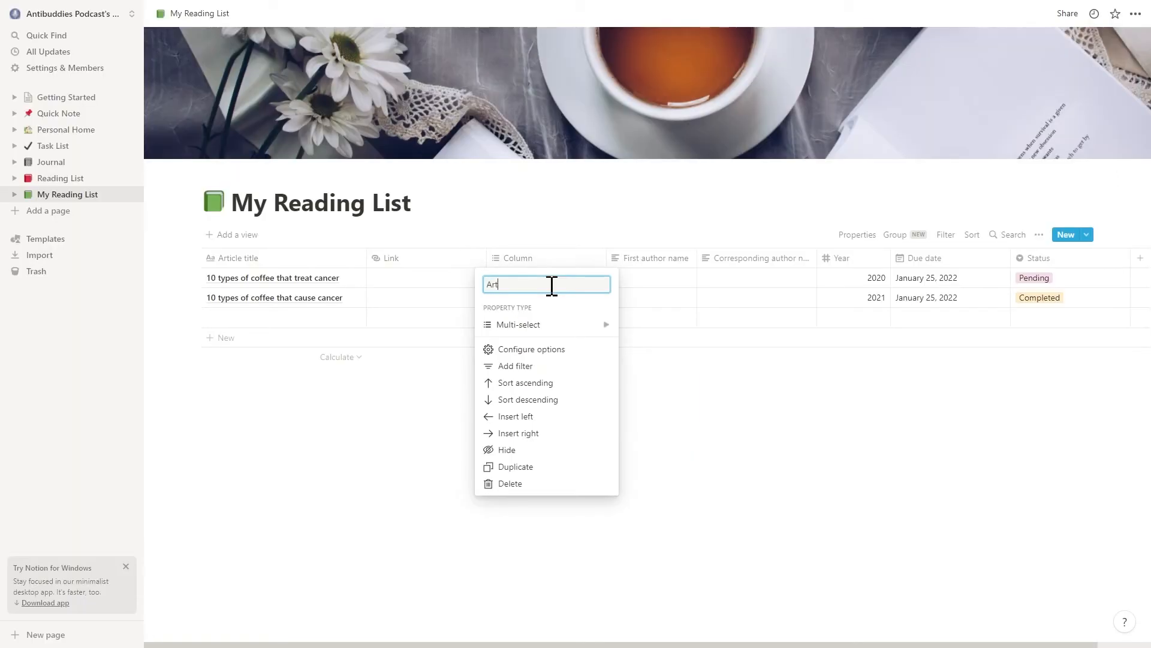
text(Tag)
key(Return)
Create the tags "Coffee" and "Cancer" in Article Tag and assign both to the first article.
click(545, 279)
text(Coffee)
key(Return)
text(Cancer)
key(Return)
click(521, 407)
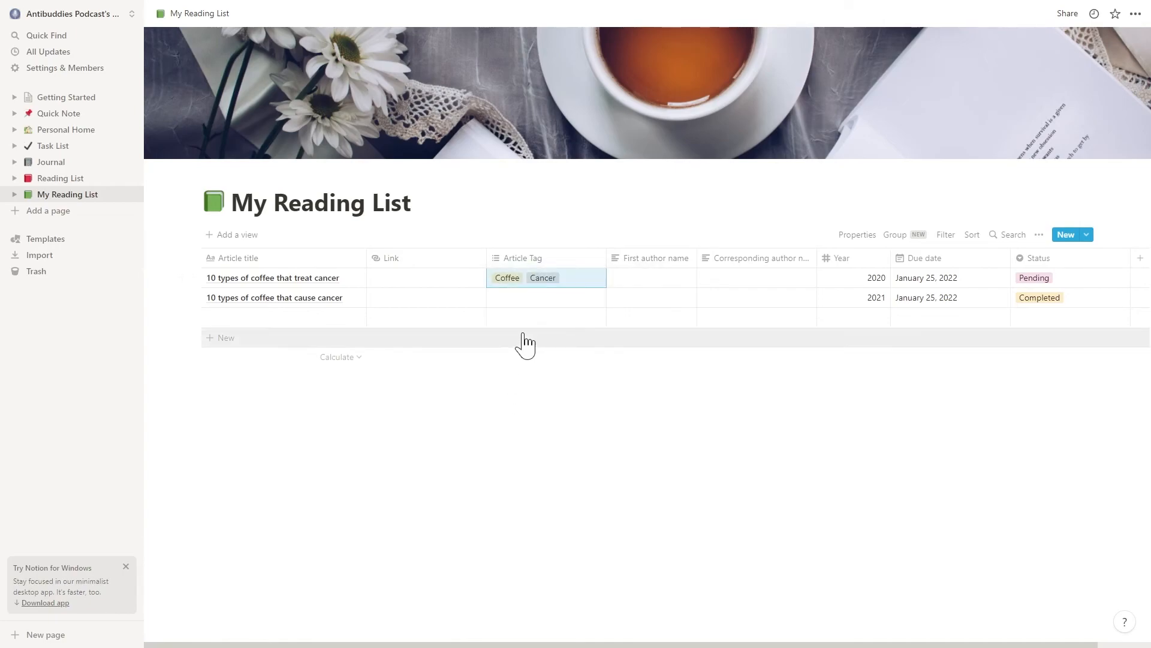
Assign the existing tags Cancer and Coffee to the second article.
click(538, 298)
click(547, 353)
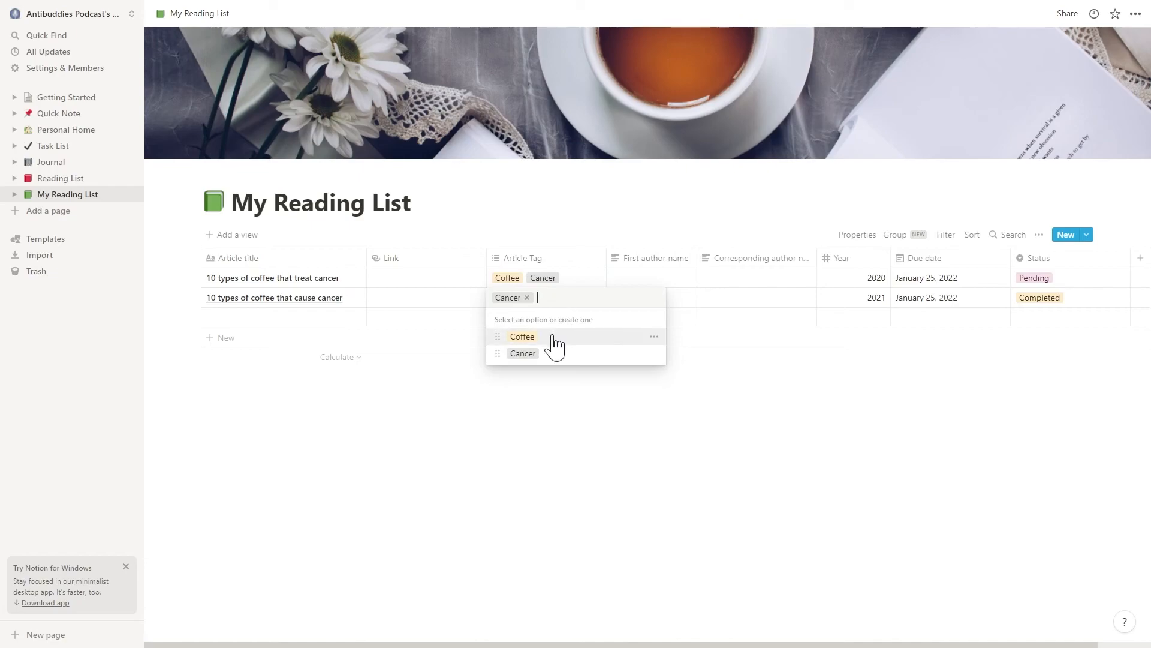
click(552, 337)
key(Escape)
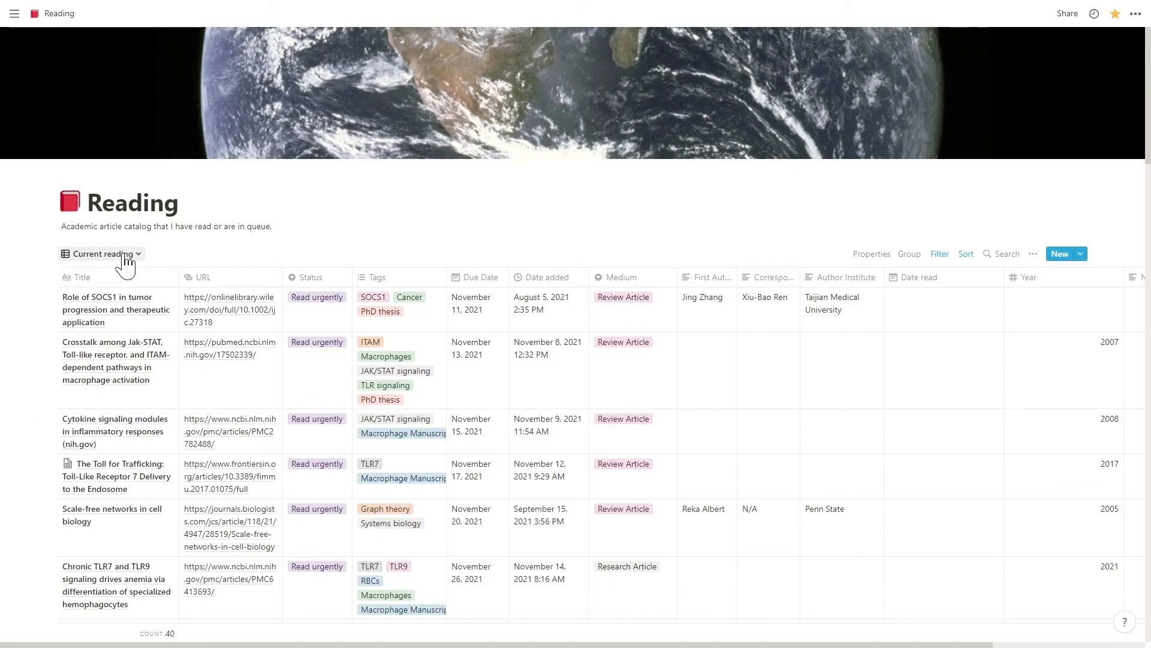
In the Reading database, look through the Timeline view along its dates and the Monthly revision view across its columns.
click(125, 255)
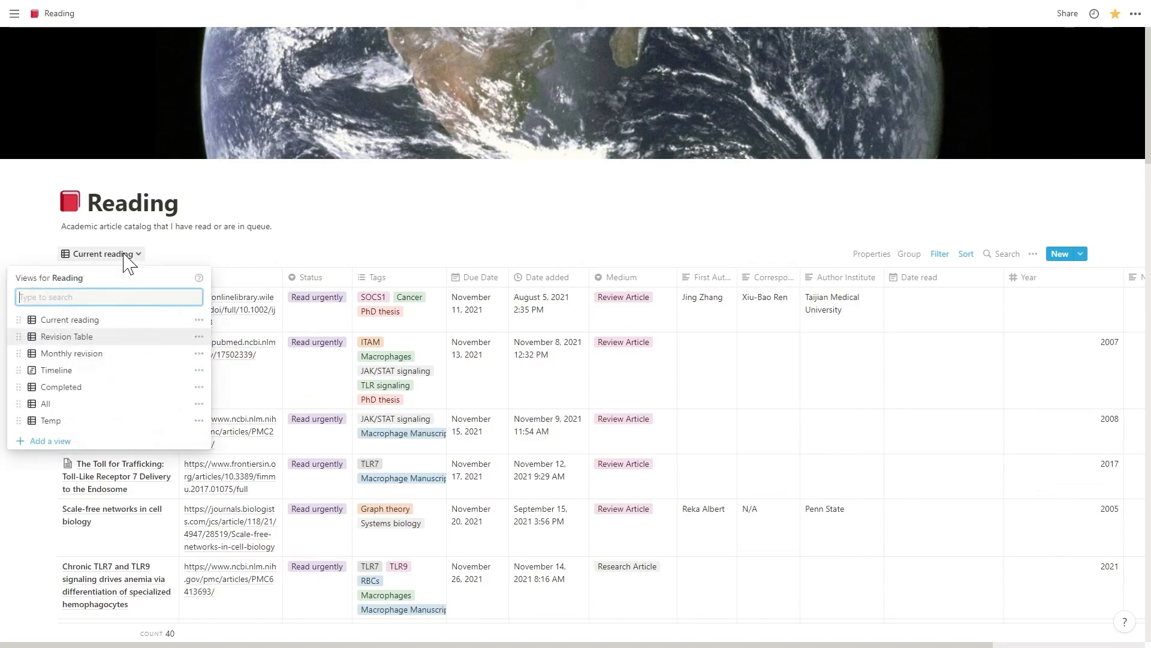
click(77, 369)
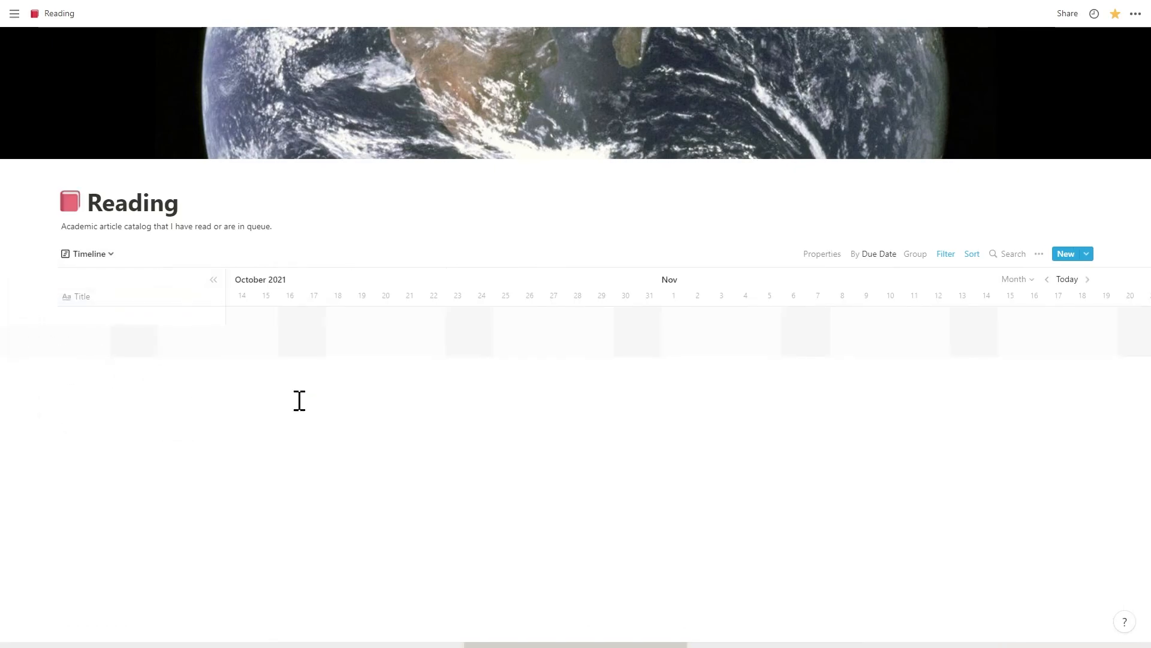
drag(520, 641, 651, 628)
click(107, 255)
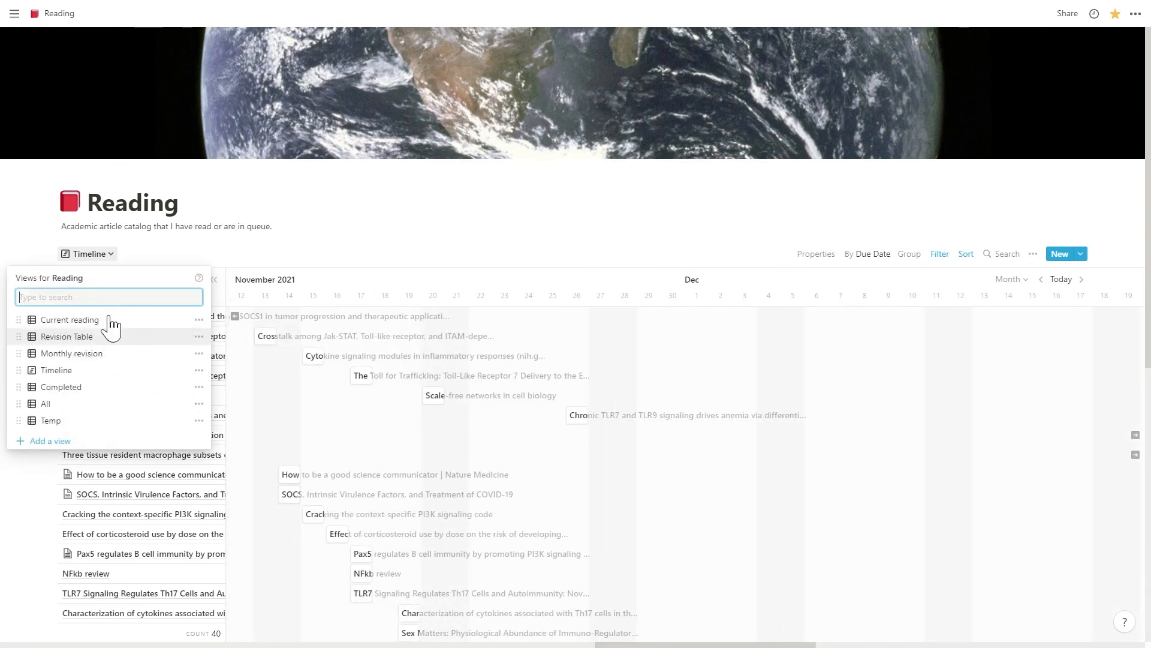
click(88, 358)
drag(416, 638, 82, 619)
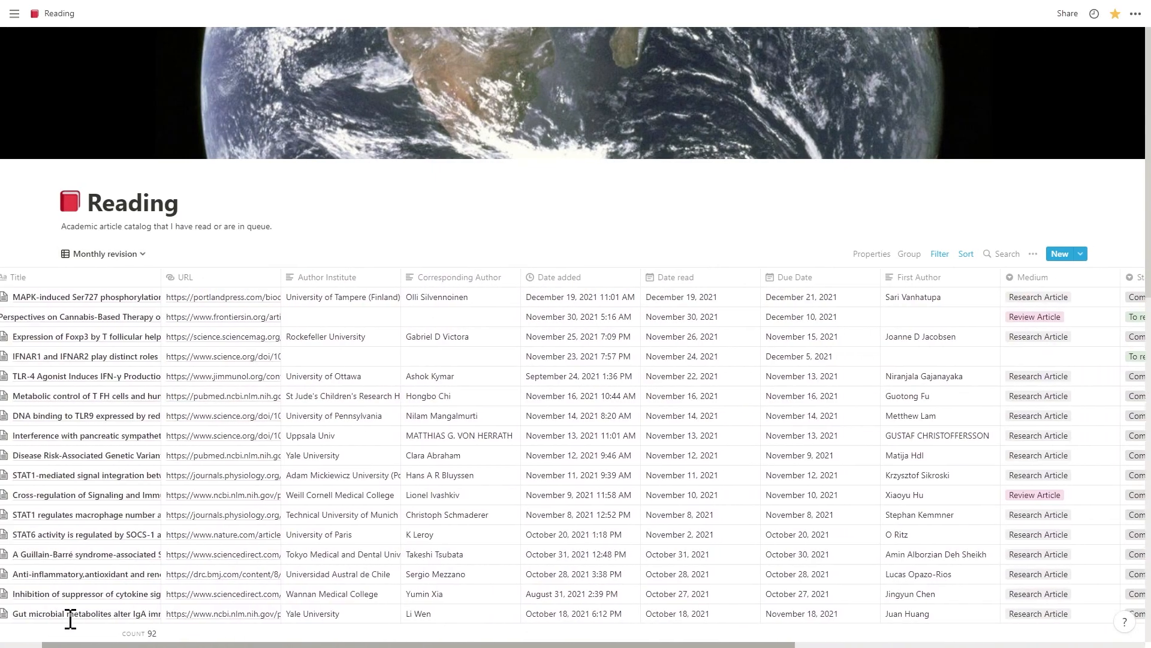
Switch the Reading database to the Revision Table view and look through its articles.
click(105, 254)
click(93, 337)
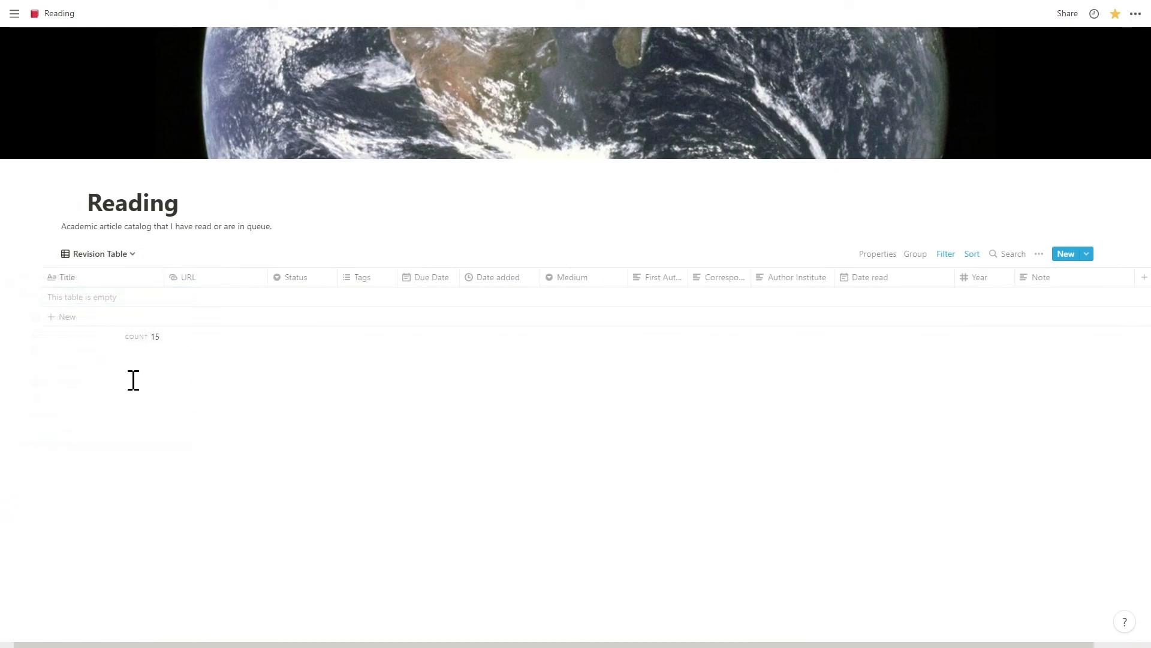
scroll(159, 437, down, 15)
scroll(161, 437, up, 8)
scroll(159, 436, up, 5)
Switch the Reading database to the Completed view and inspect its sort settings.
click(84, 253)
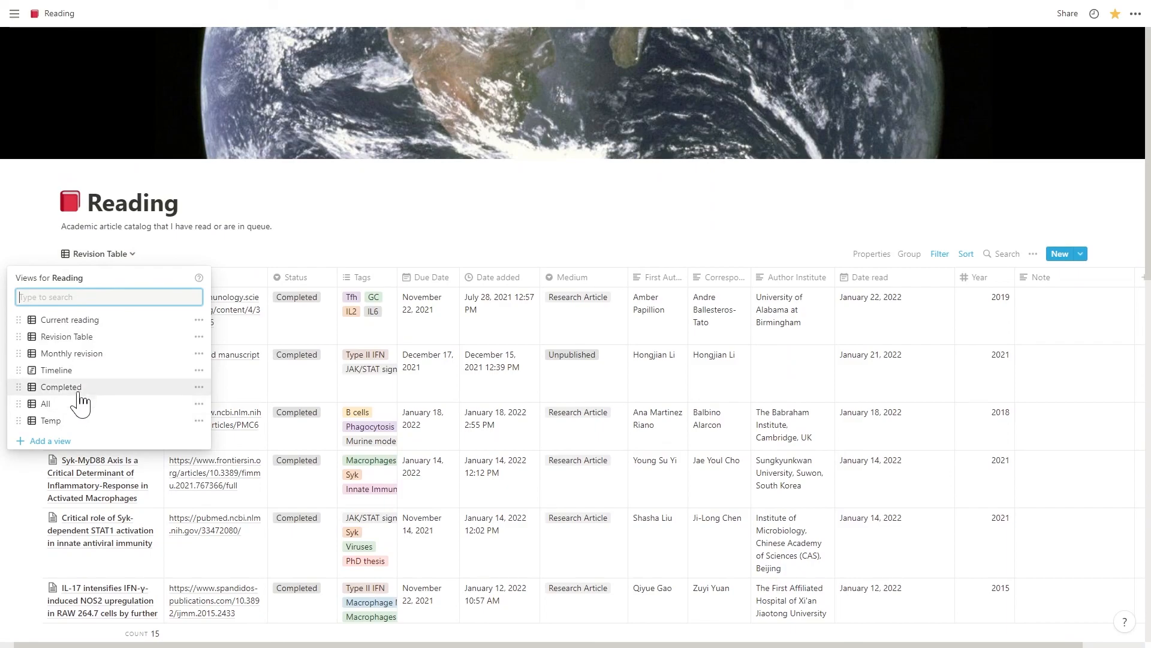
click(78, 388)
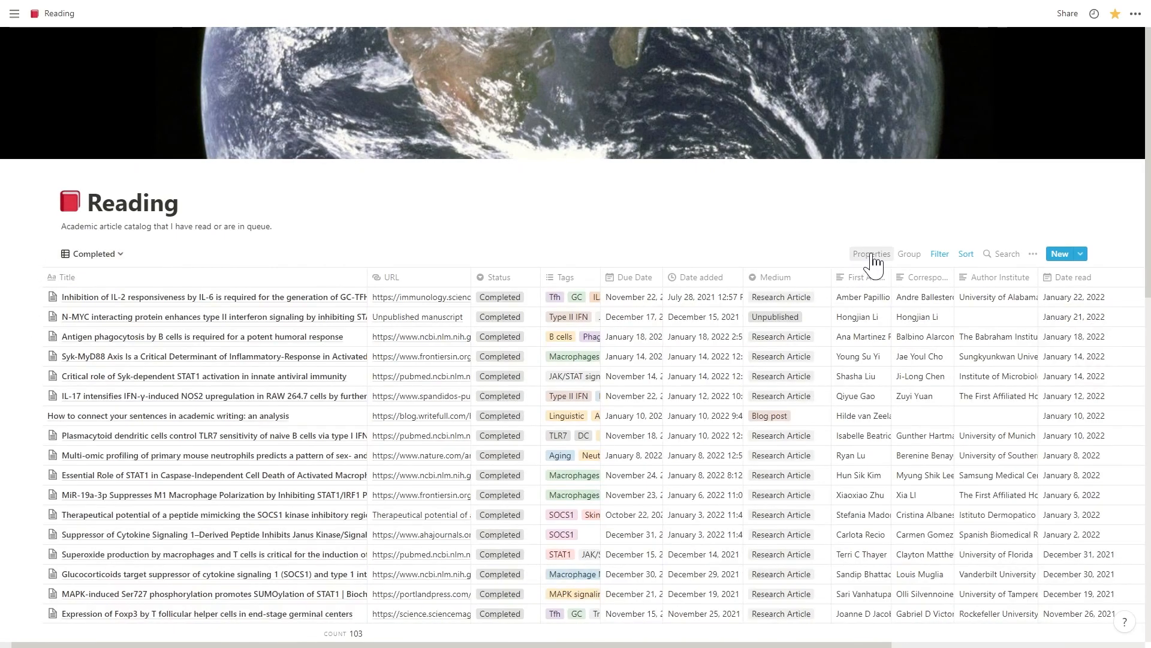
click(962, 255)
click(959, 246)
click(967, 255)
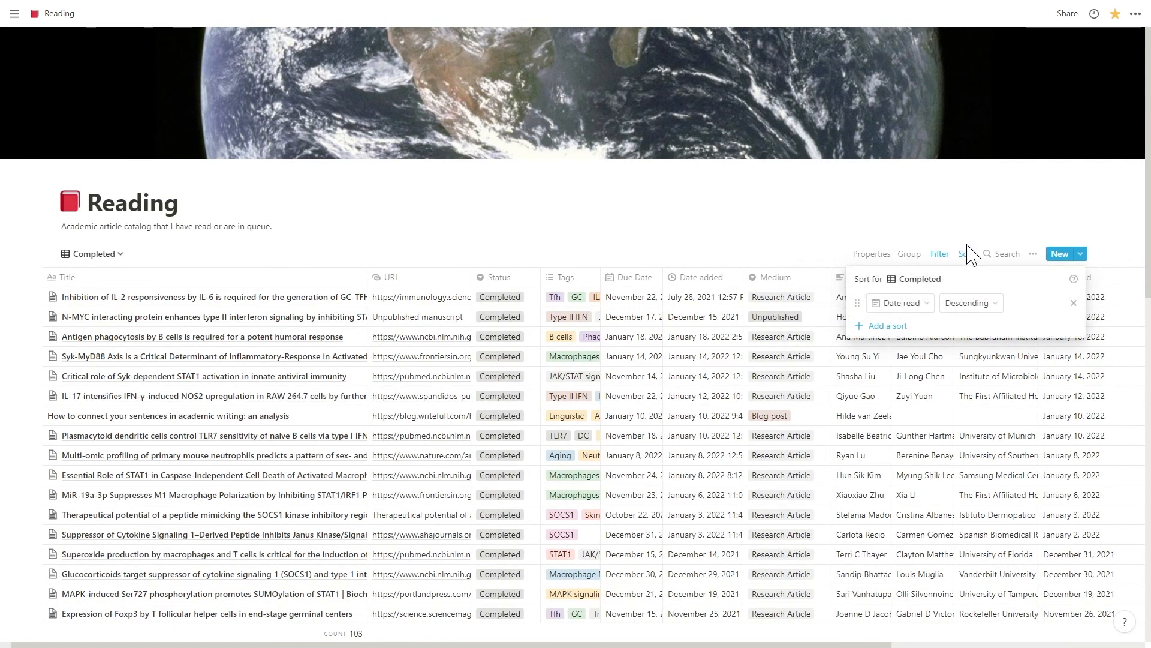